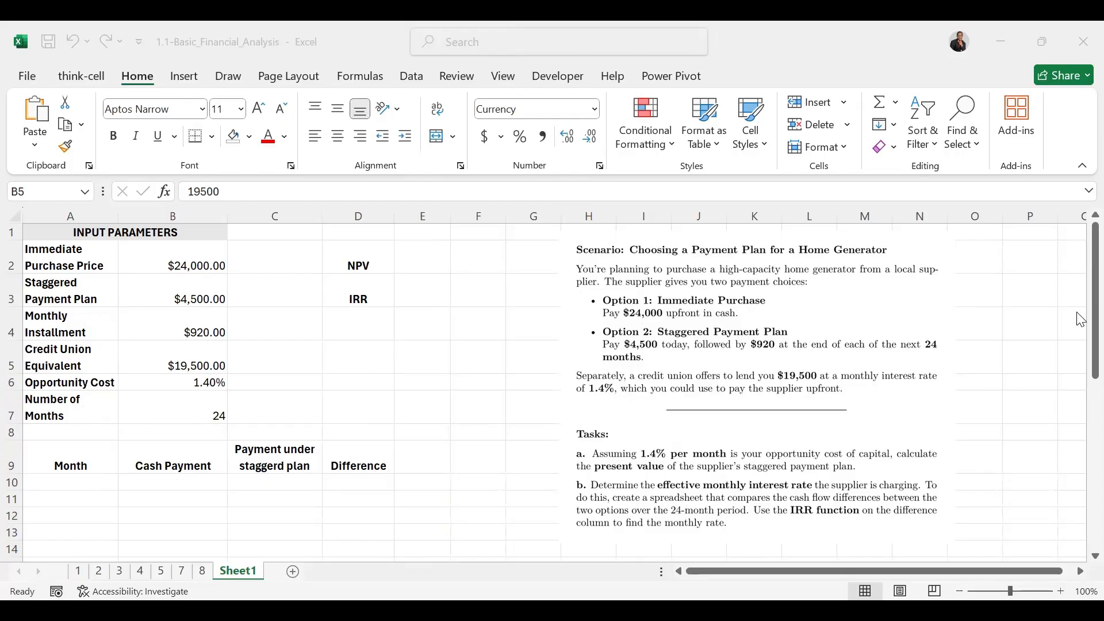
Fill the Month column from A10 downward with a linear series from 0 to 24 in steps of 1
{"action": "scroll", "coordinate": [1078, 353], "scroll_direction": "down", "scroll_amount": 2}
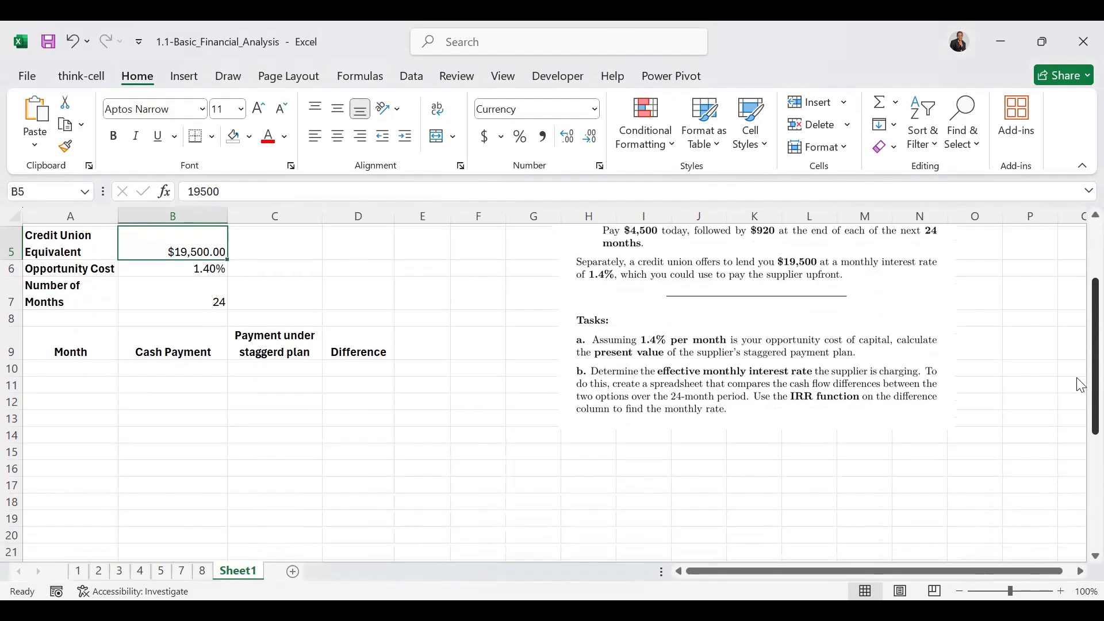
{"action": "left_click", "coordinate": [75, 367]}
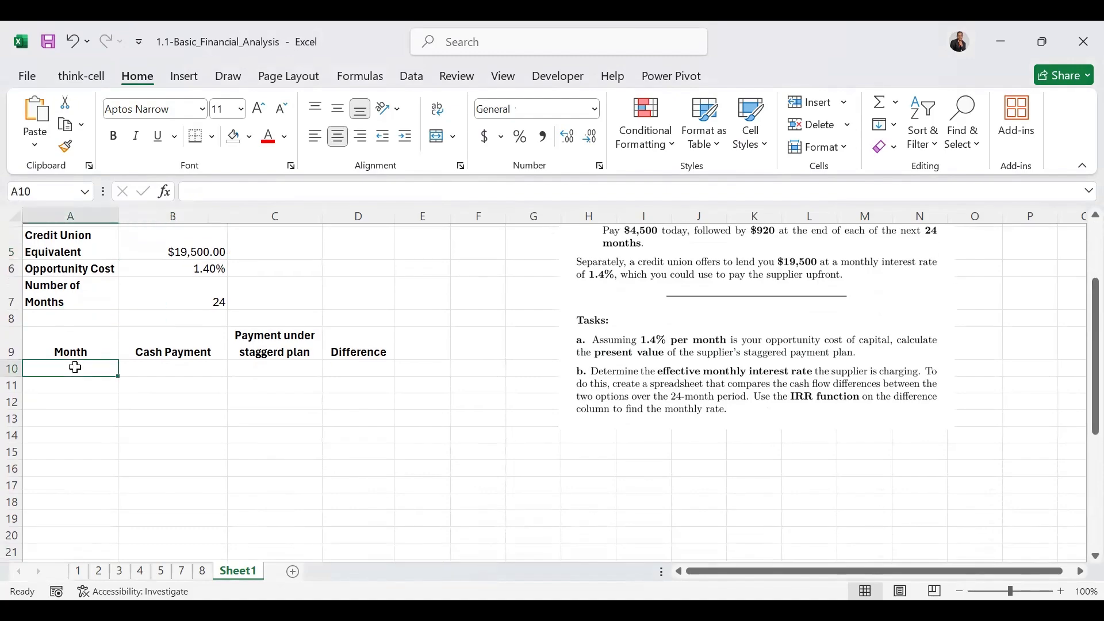
{"action": "type", "text": "0"}
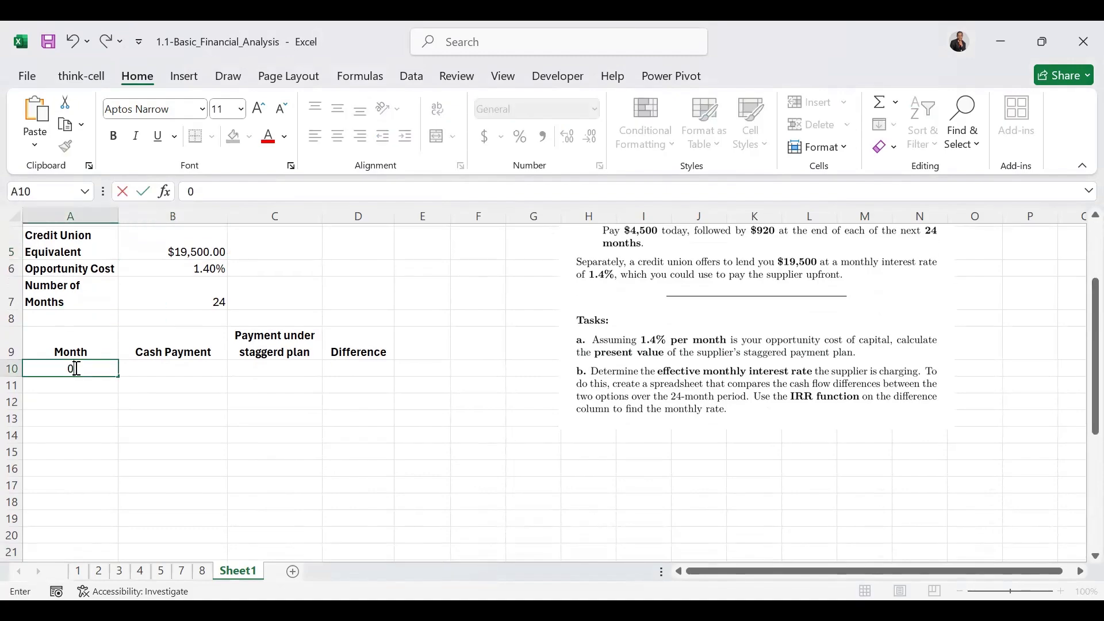
{"action": "left_click", "coordinate": [76, 368]}
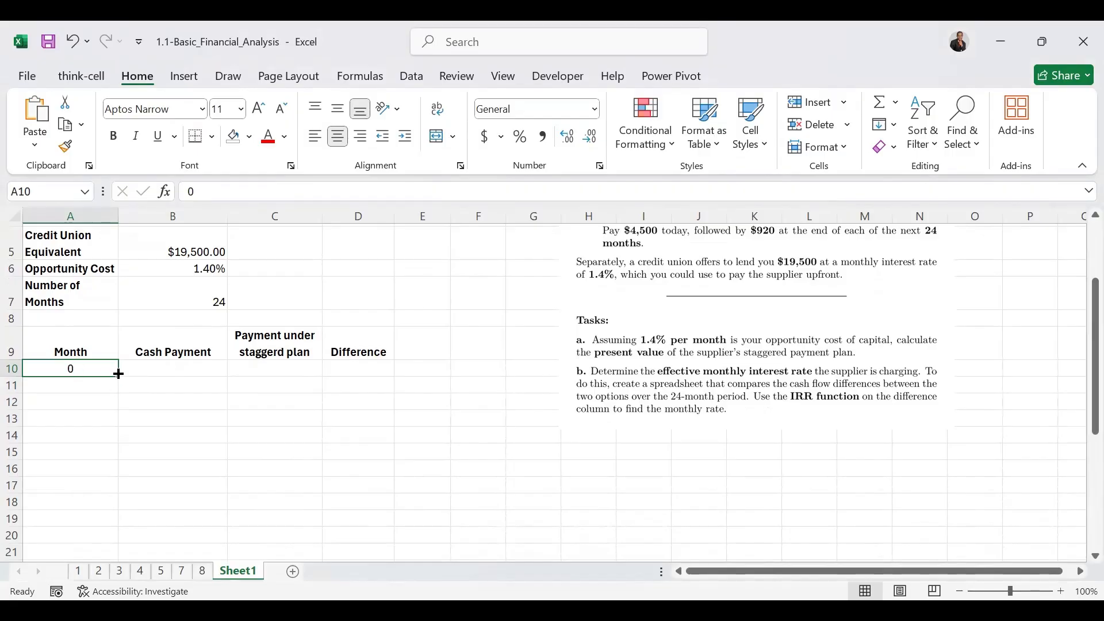
{"action": "left_click_drag", "start_coordinate": [118, 373], "coordinate": [132, 600]}
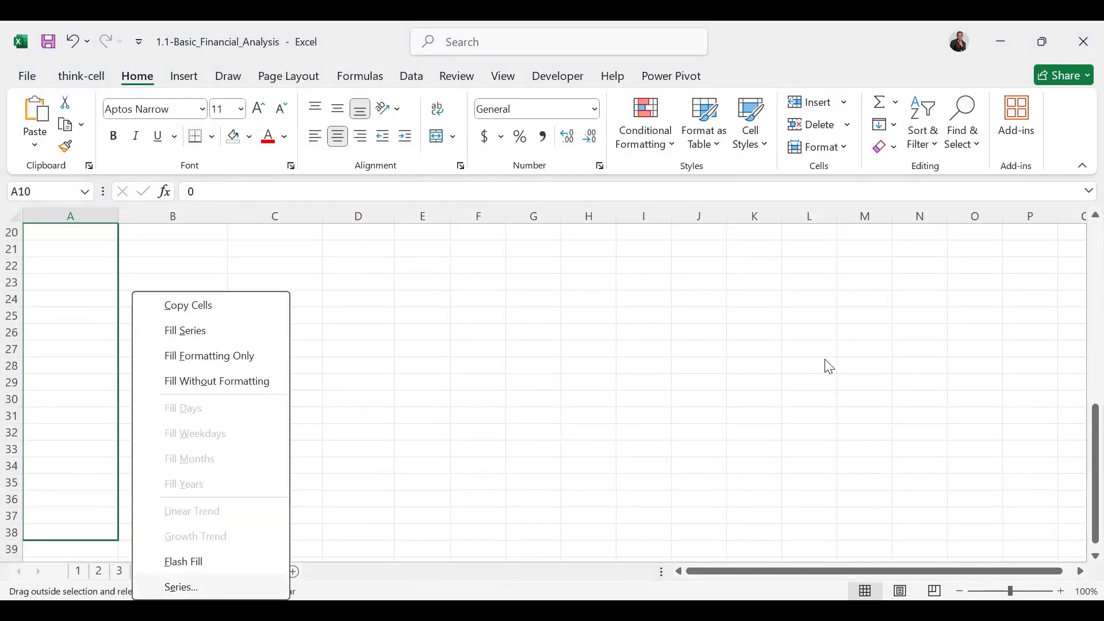
{"action": "left_click", "coordinate": [959, 301]}
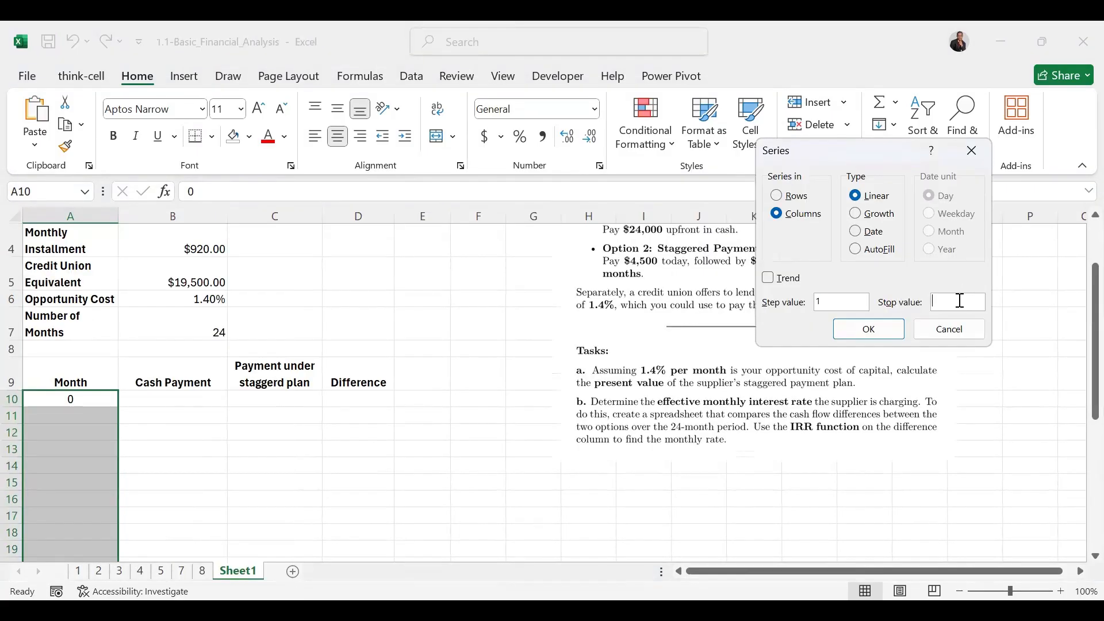
{"action": "type", "text": "24"}
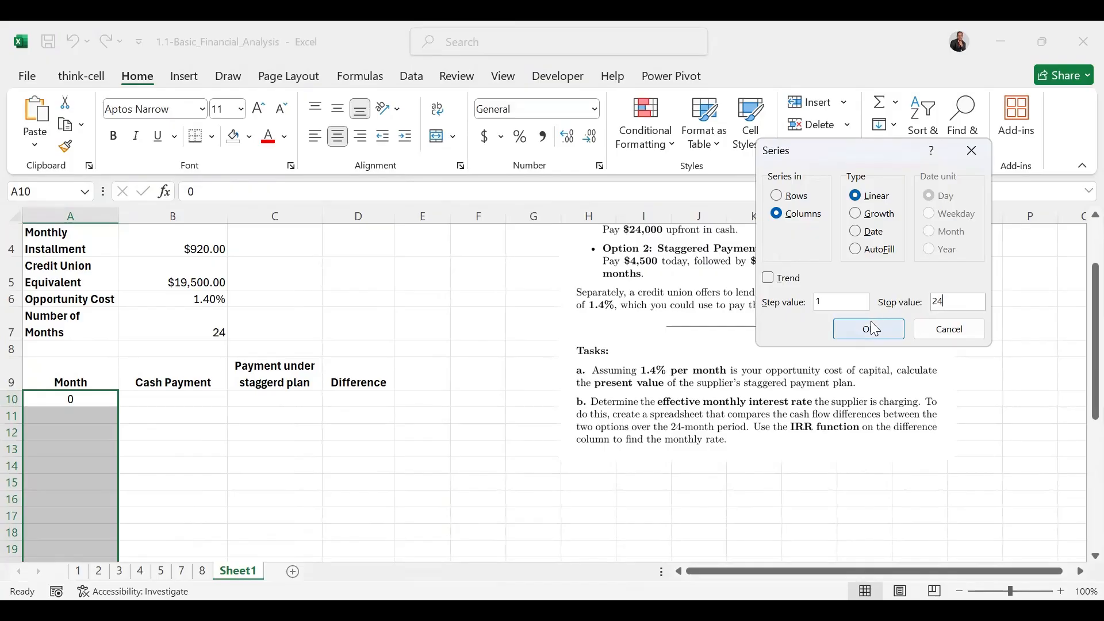
{"action": "left_click", "coordinate": [874, 329]}
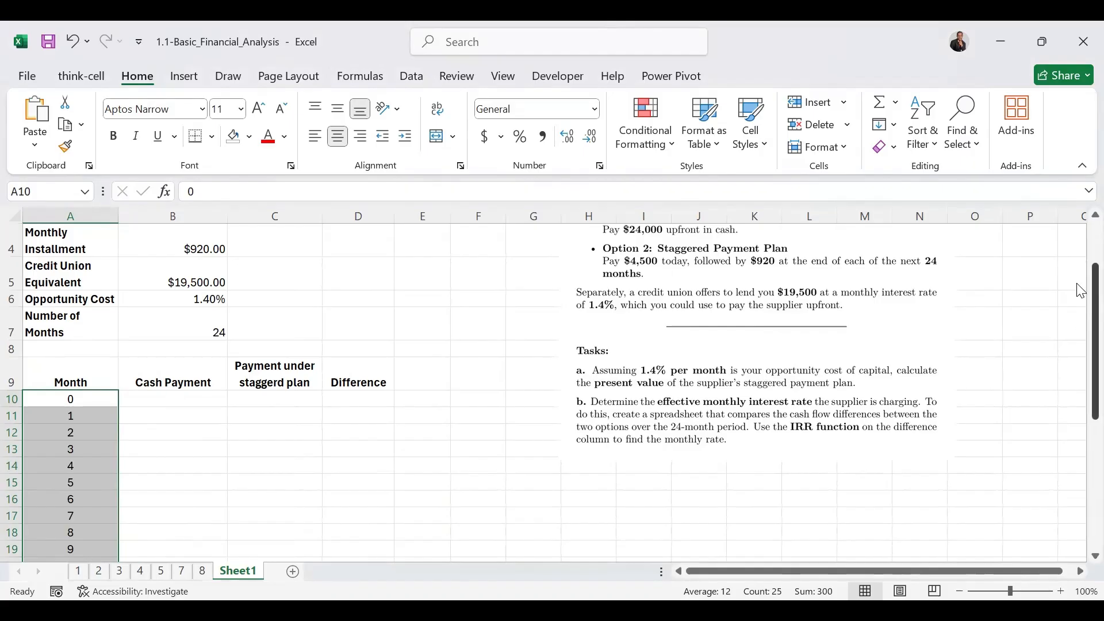
Enter =$B$2 in B10 as the month 0 cash payment, referencing the immediate purchase price absolutely
{"action": "scroll", "coordinate": [1080, 294], "scroll_direction": "up", "scroll_amount": 1}
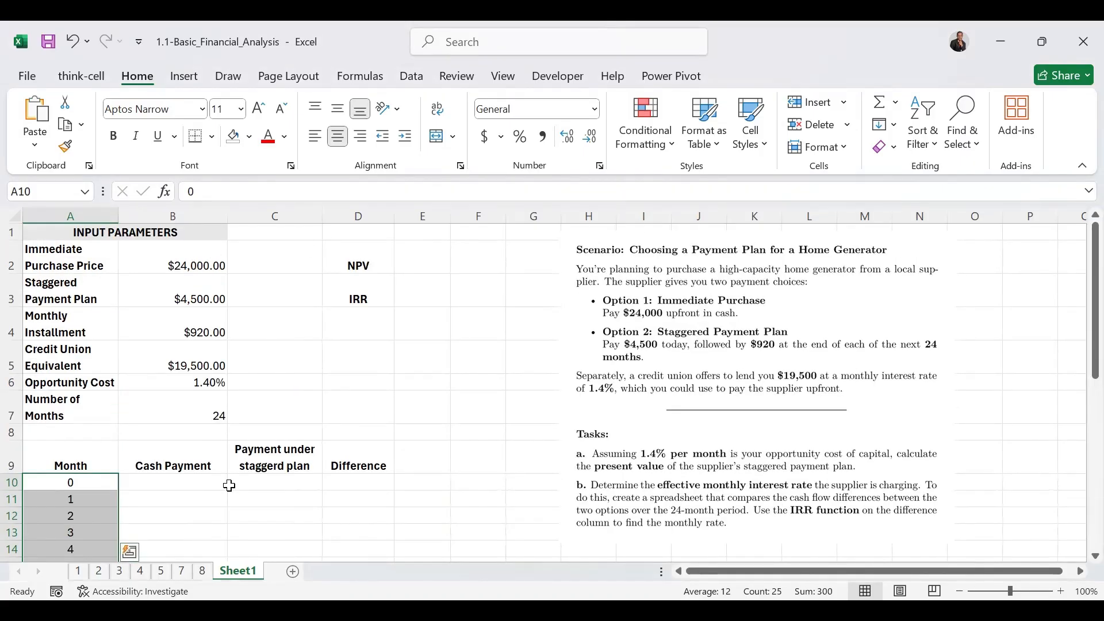
{"action": "left_click", "coordinate": [188, 481]}
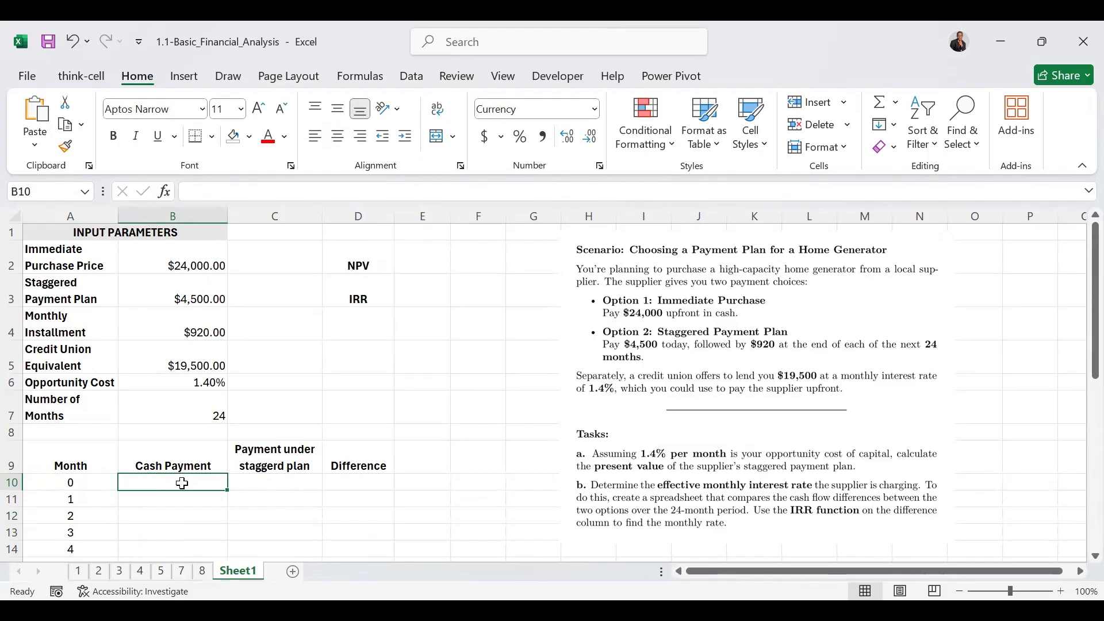
{"action": "type", "text": "="}
{"action": "left_click", "coordinate": [198, 248]}
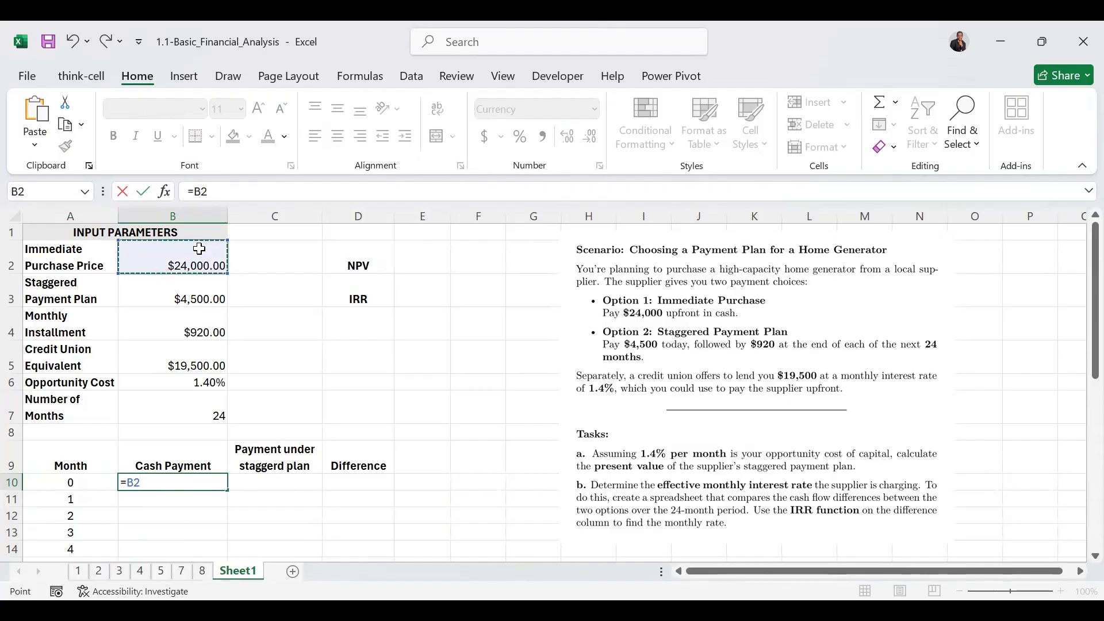
{"action": "key", "text": "F4"}
{"action": "key", "text": "ctrl+Return"}
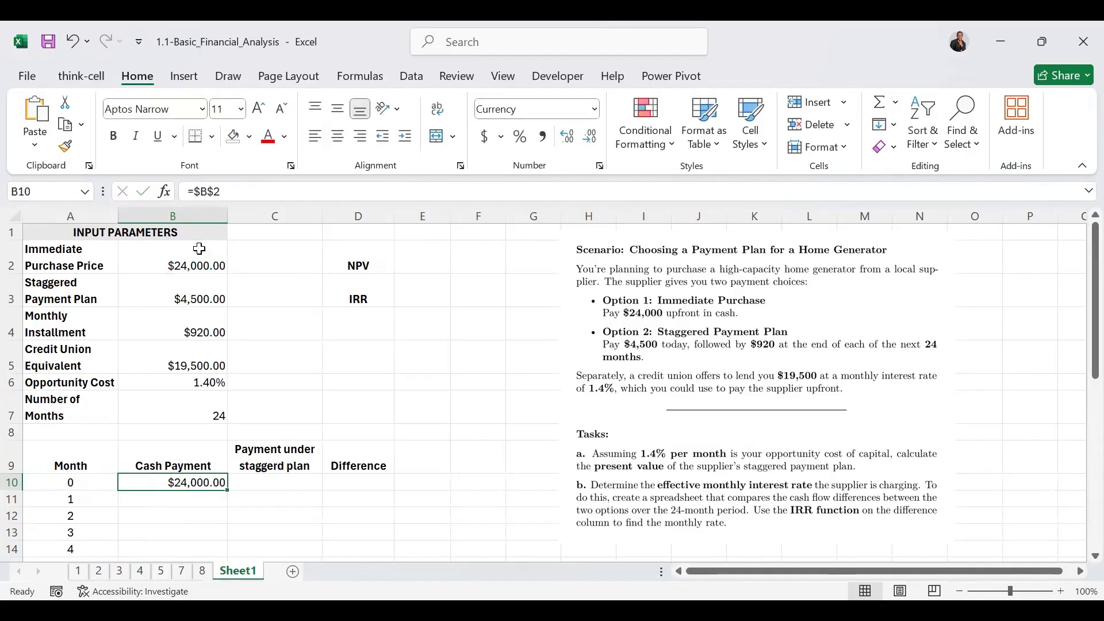
Enter 0 as the month 1 cash payment in B11 and fill it down through month 24
{"action": "left_click", "coordinate": [193, 496]}
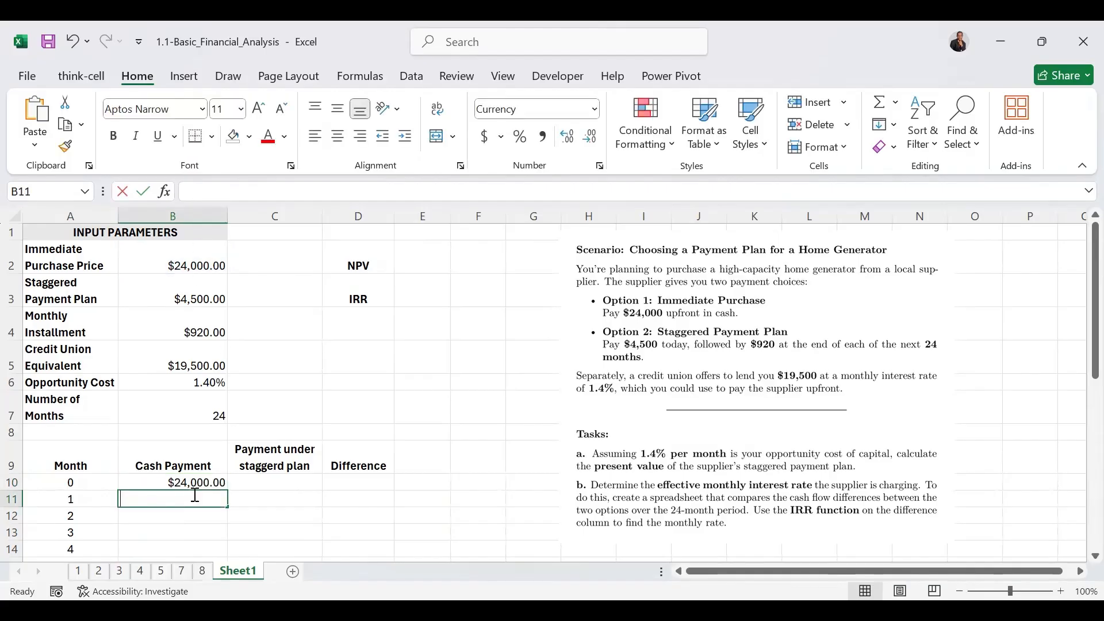
{"action": "type", "text": "0"}
{"action": "key", "text": "ctrl+Return"}
{"action": "left_click", "coordinate": [227, 509]}
{"action": "left_click", "coordinate": [227, 509]}
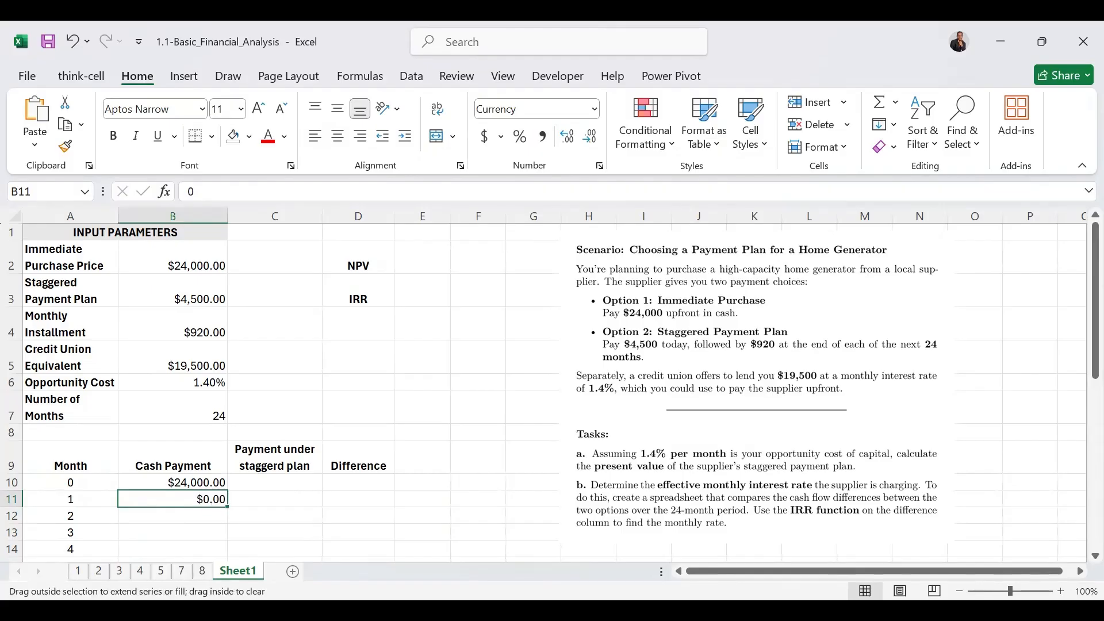
{"action": "mouse_move", "coordinate": [228, 506]}
{"action": "left_mouse_down"}
{"action": "mouse_move", "coordinate": [229, 537]}
{"action": "mouse_move", "coordinate": [228, 517]}
{"action": "left_mouse_up"}
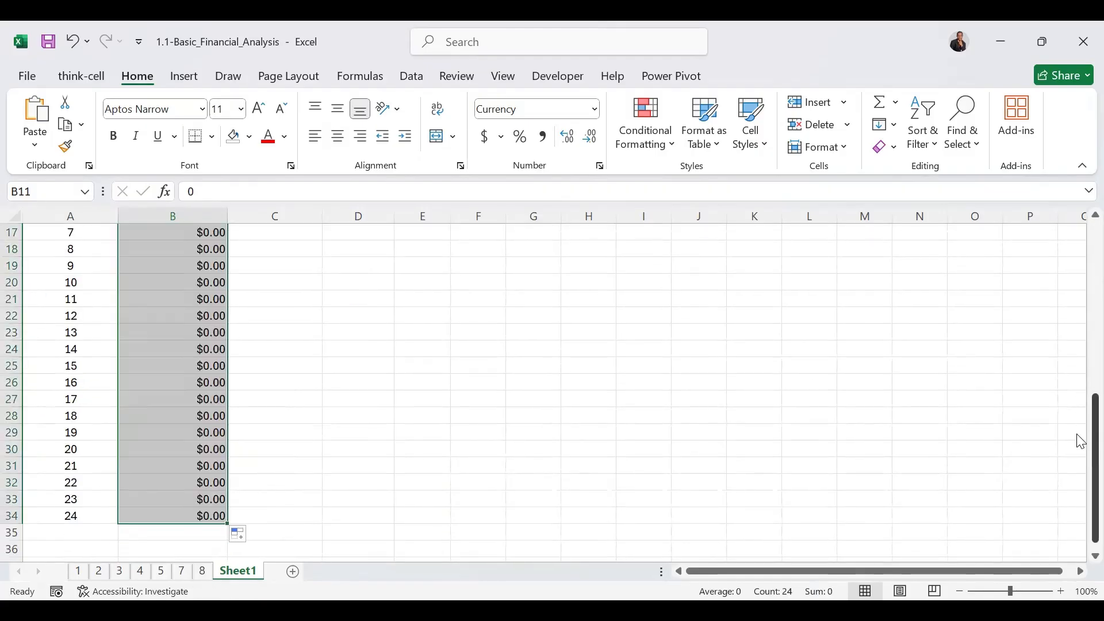
Enter =$B$3 in C10 as the month 0 payment under the staggered plan
{"action": "scroll", "coordinate": [1081, 442], "scroll_direction": "up", "scroll_amount": 5}
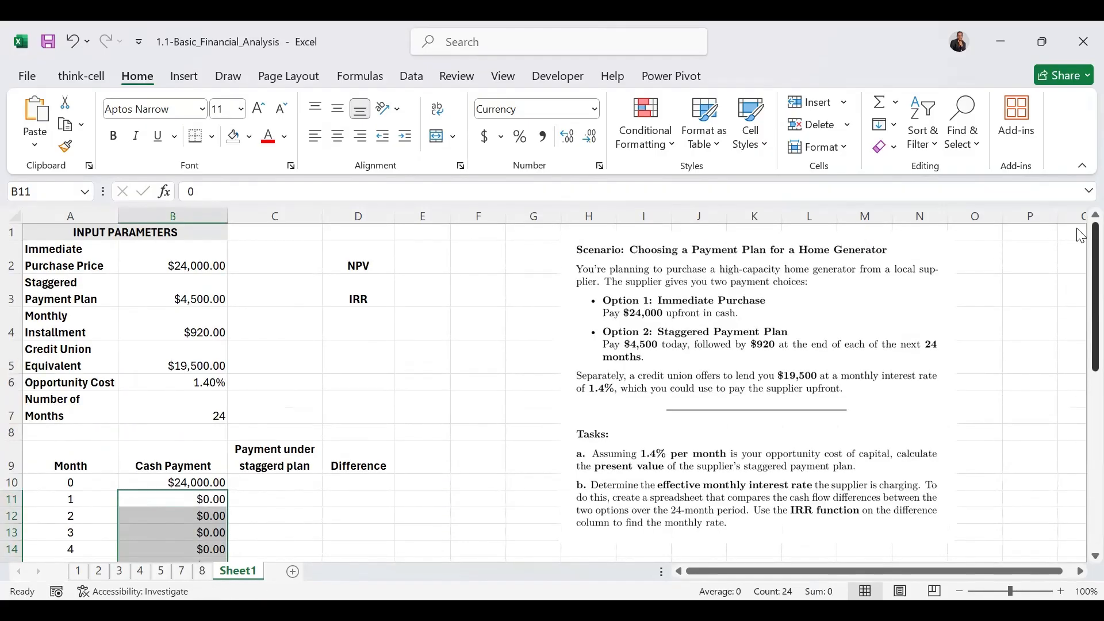
{"action": "left_click", "coordinate": [277, 486]}
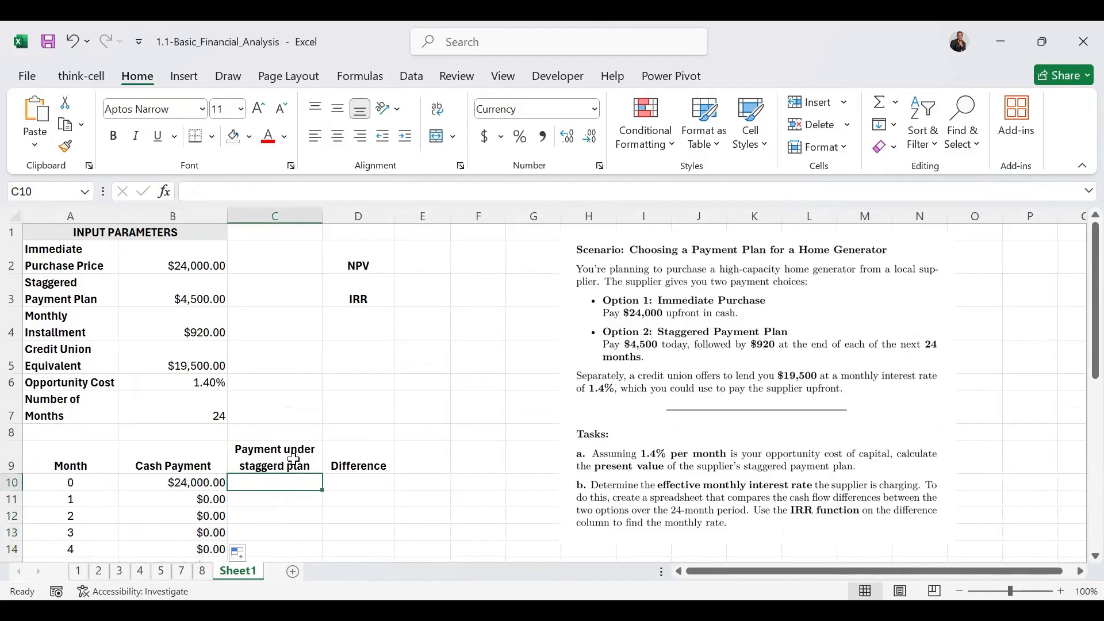
{"action": "type", "text": "="}
{"action": "left_click", "coordinate": [201, 290]}
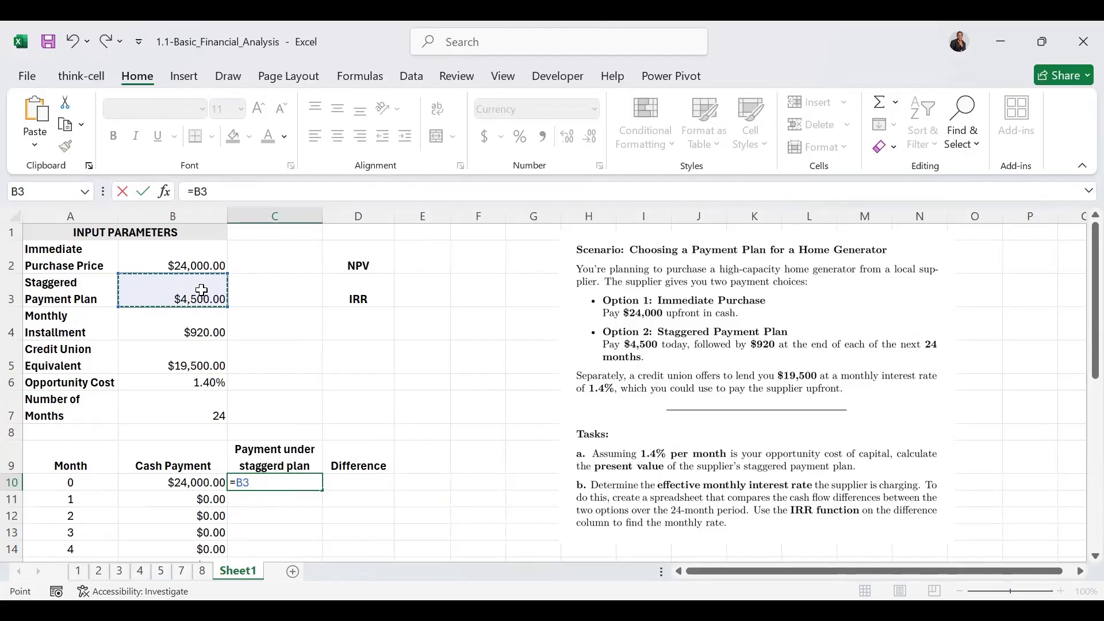
{"action": "key", "text": "F4"}
{"action": "key", "text": "ctrl+Return"}
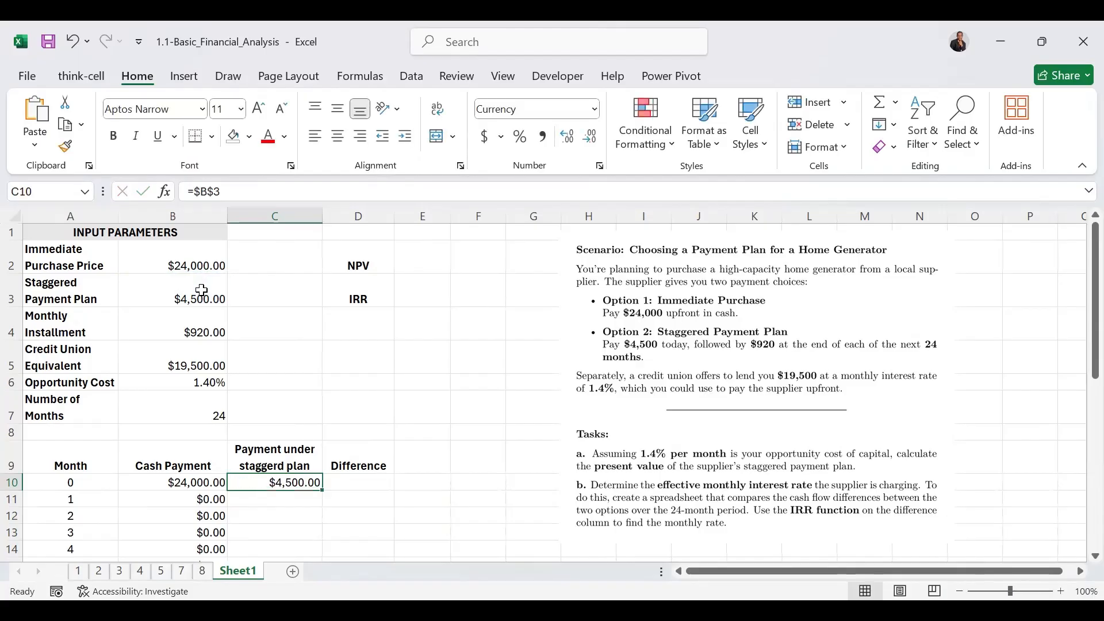
Enter =$B$4 in C11 as the monthly installment and fill it down the staggered plan column through month 24
{"action": "left_click", "coordinate": [265, 500]}
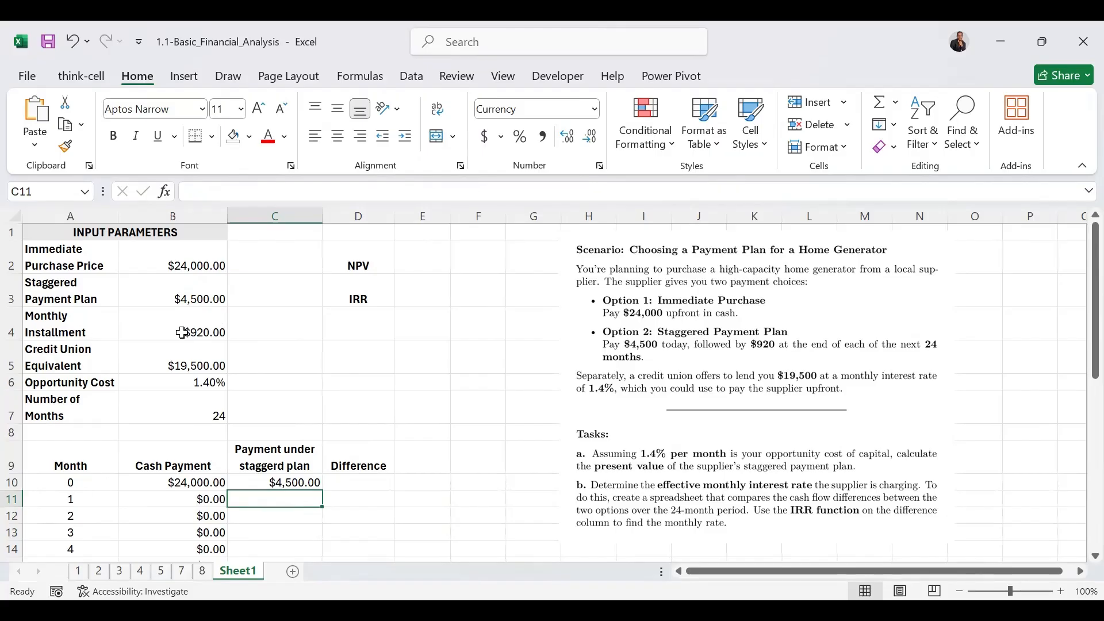
{"action": "key", "text": "F2"}
{"action": "type", "text": "="}
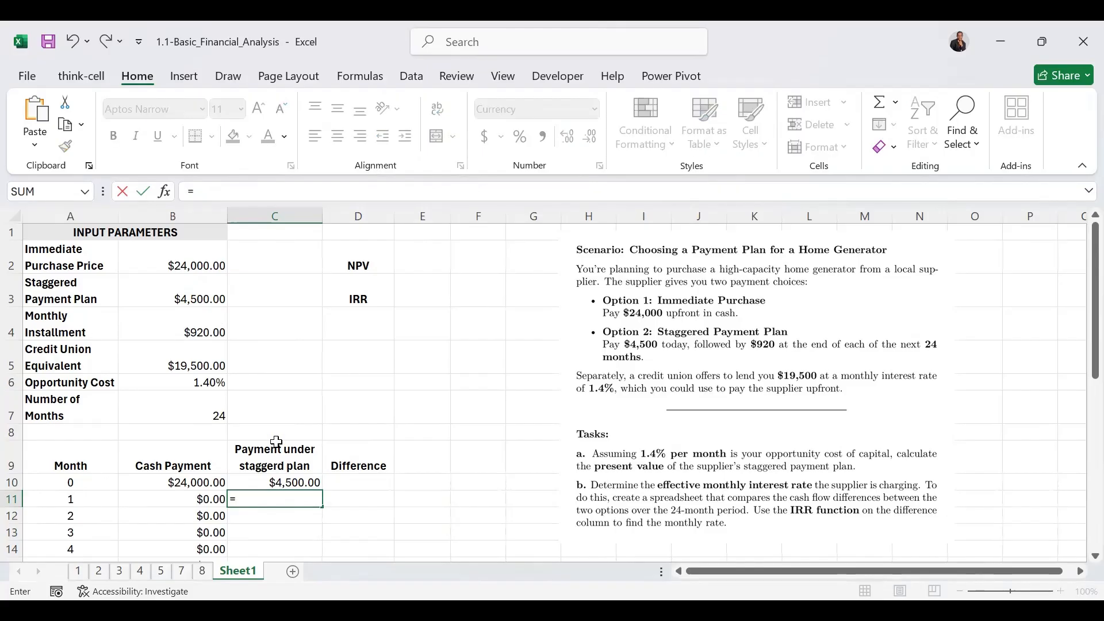
{"action": "left_click", "coordinate": [202, 326]}
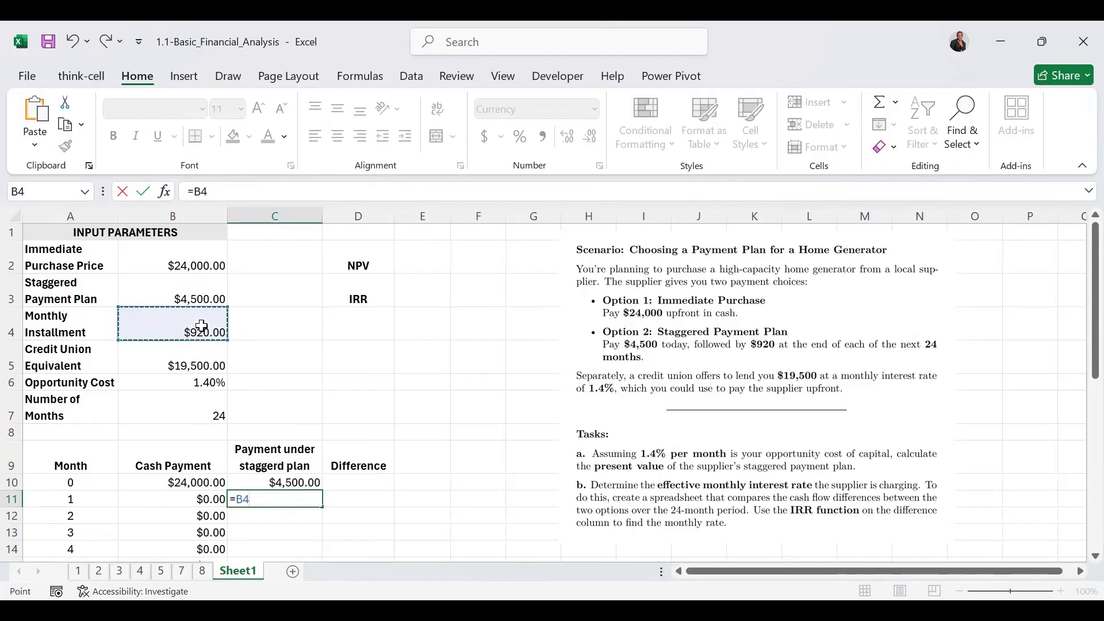
{"action": "key", "text": "F4"}
{"action": "key", "text": "ctrl+Return"}
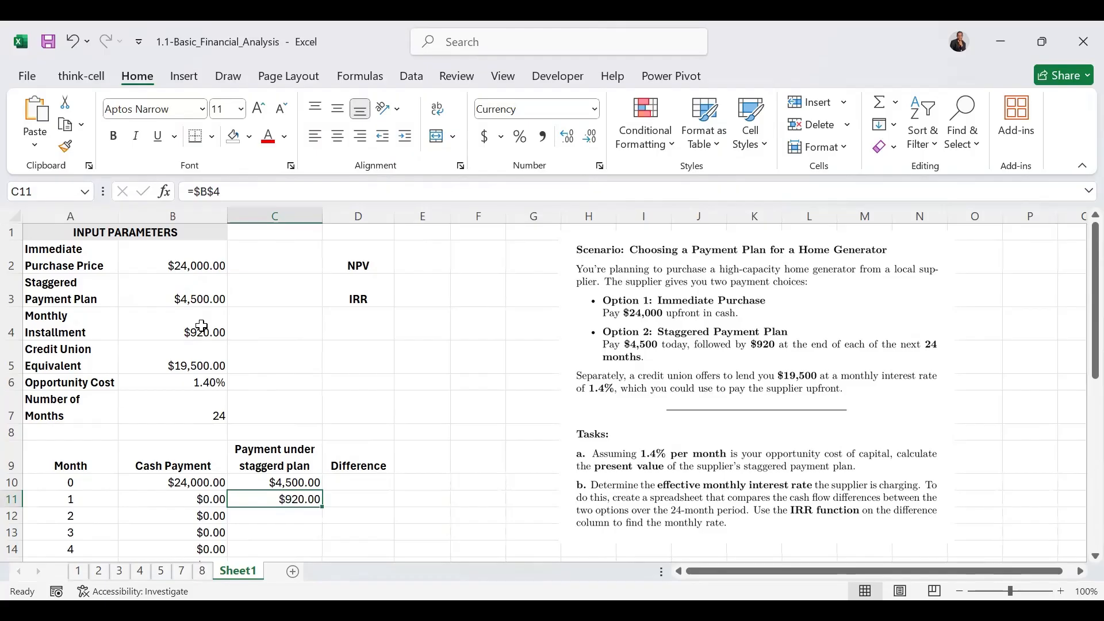
{"action": "double_click", "coordinate": [323, 506]}
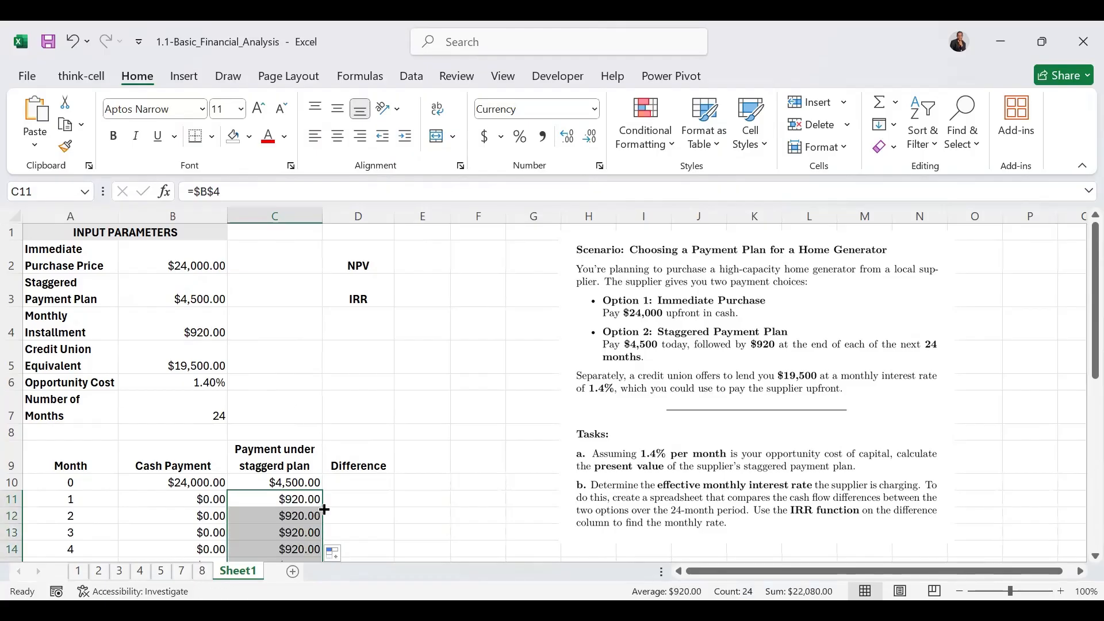
Calculate cash payment minus staggered payment with =B10-C10 in D10 and fill the Difference column through month 24
{"action": "left_click", "coordinate": [347, 481]}
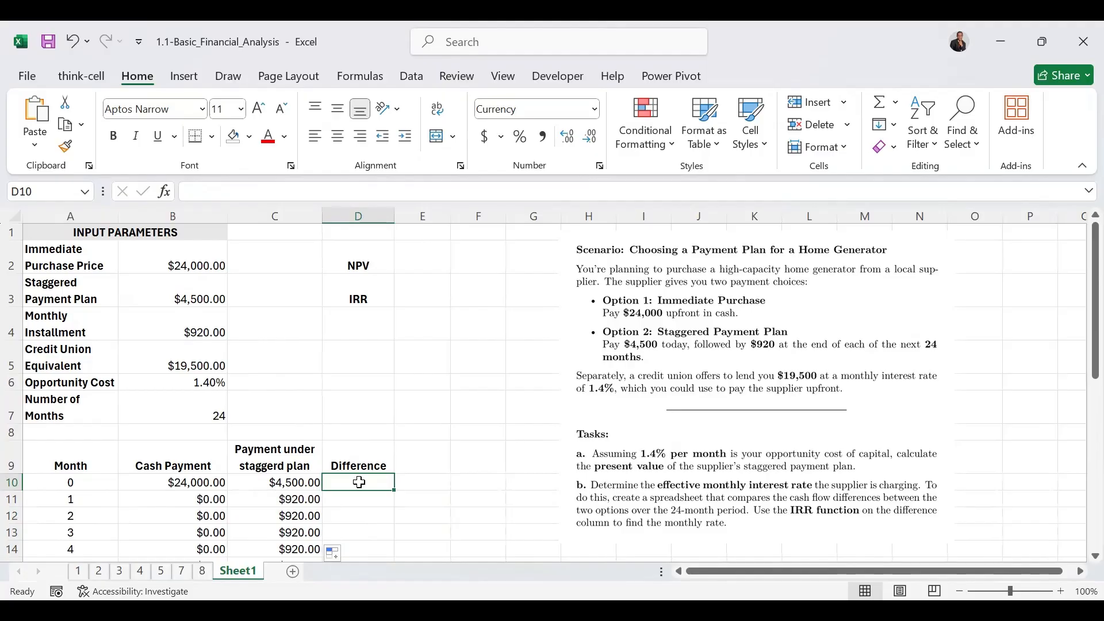
{"action": "type", "text": "="}
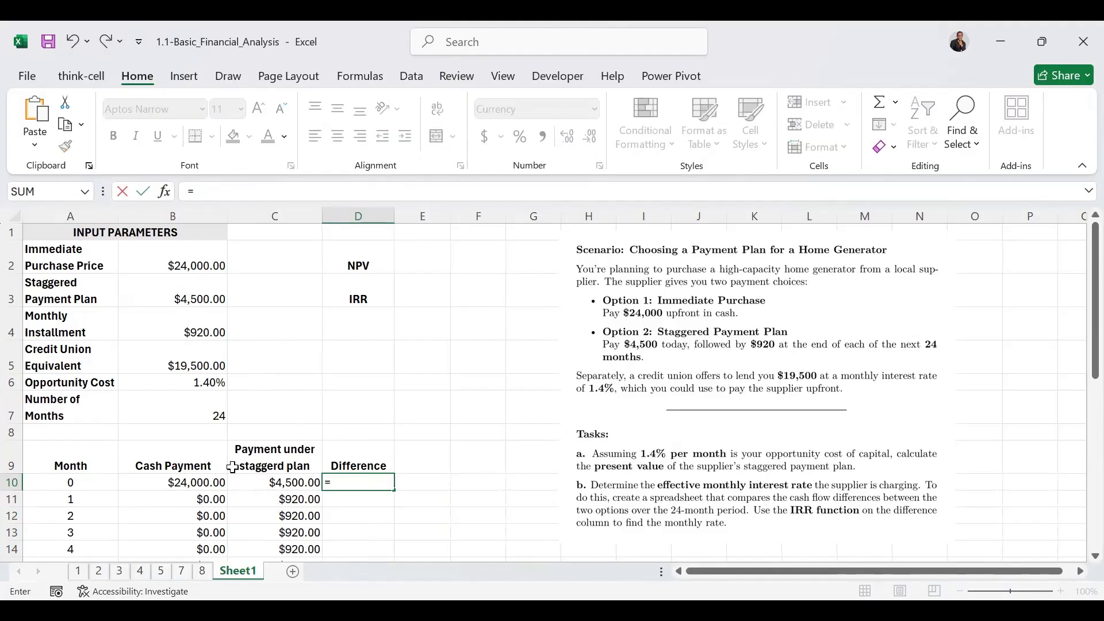
{"action": "left_click", "coordinate": [180, 484]}
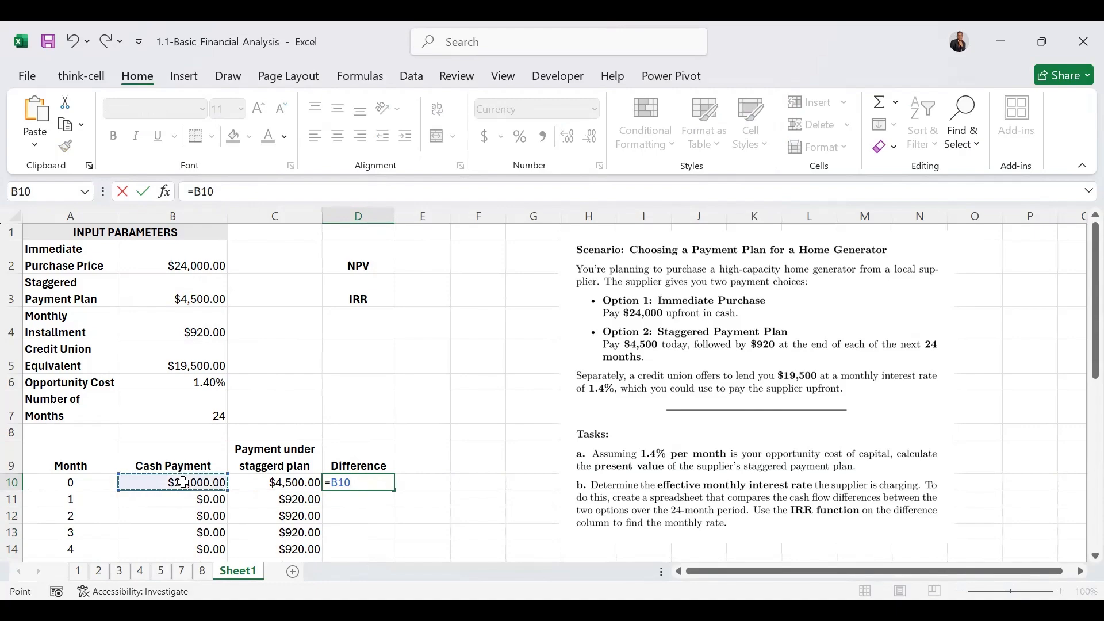
{"action": "type", "text": "-"}
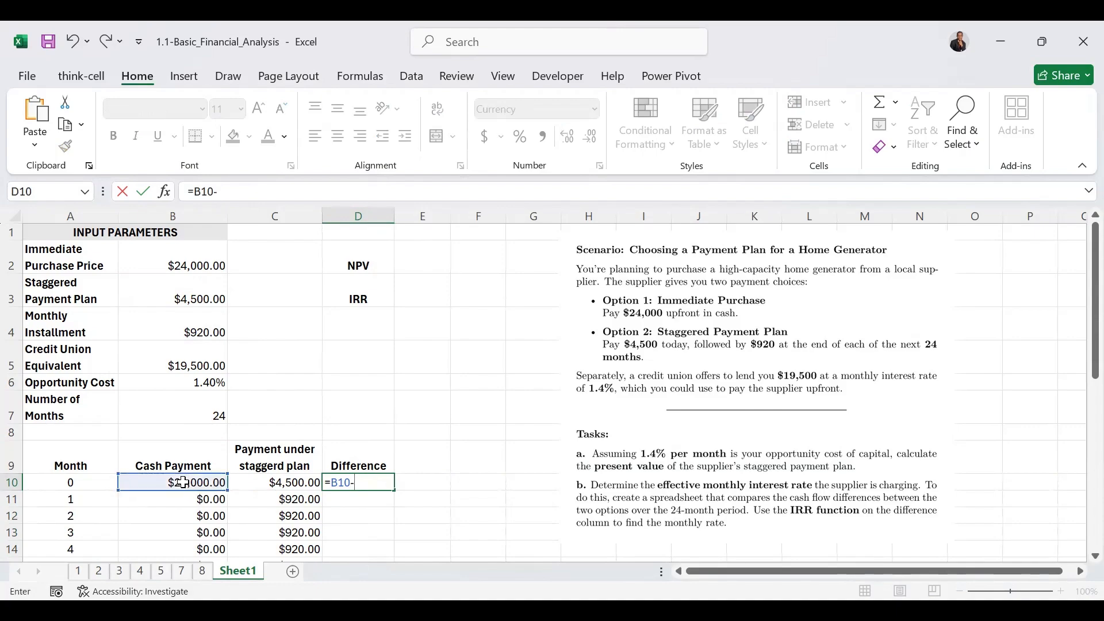
{"action": "left_click", "coordinate": [256, 486]}
{"action": "key", "text": "ctrl+Return"}
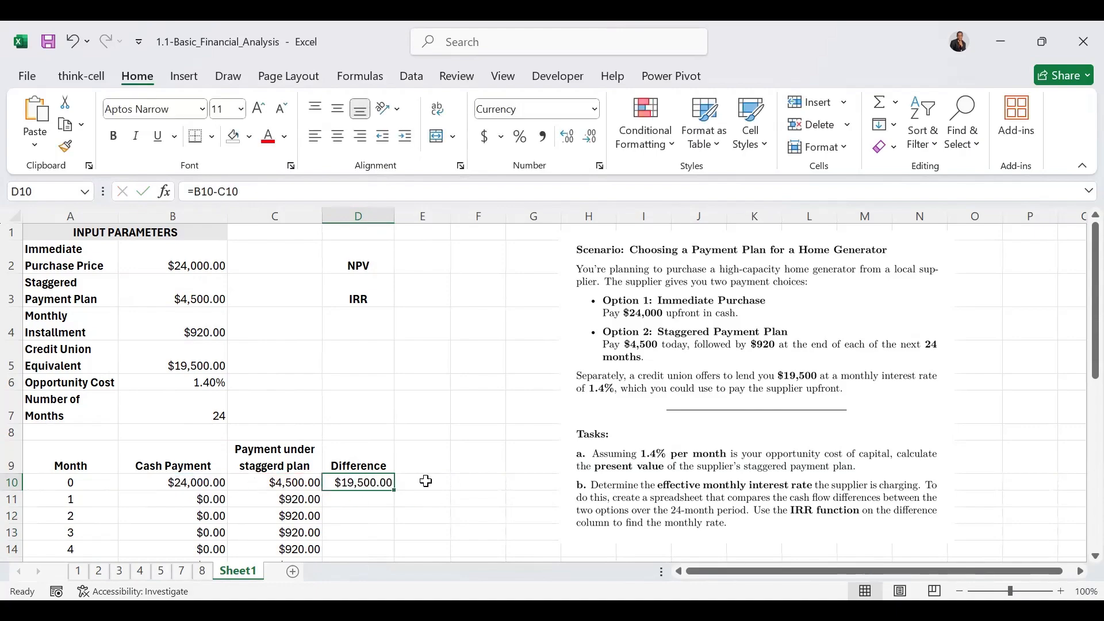
{"action": "double_click", "coordinate": [394, 490]}
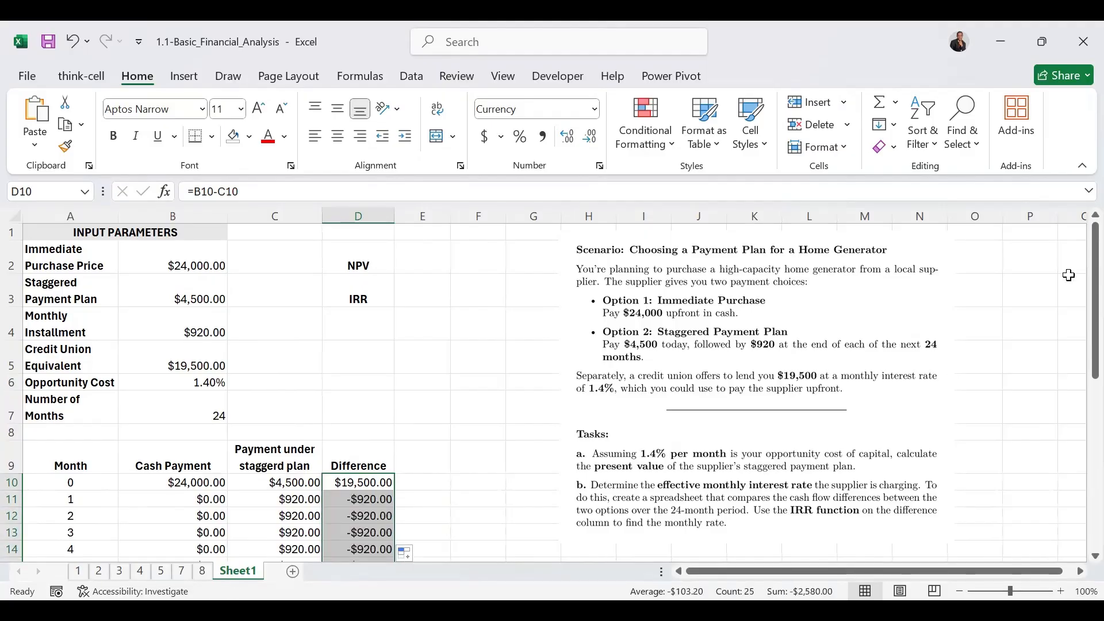
Calculate the NPV of the Difference column in E2 with =NPV(B6,D11:D34)+D10, using the opportunity cost as the rate
{"action": "scroll", "coordinate": [1079, 493], "scroll_direction": "down", "scroll_amount": 5}
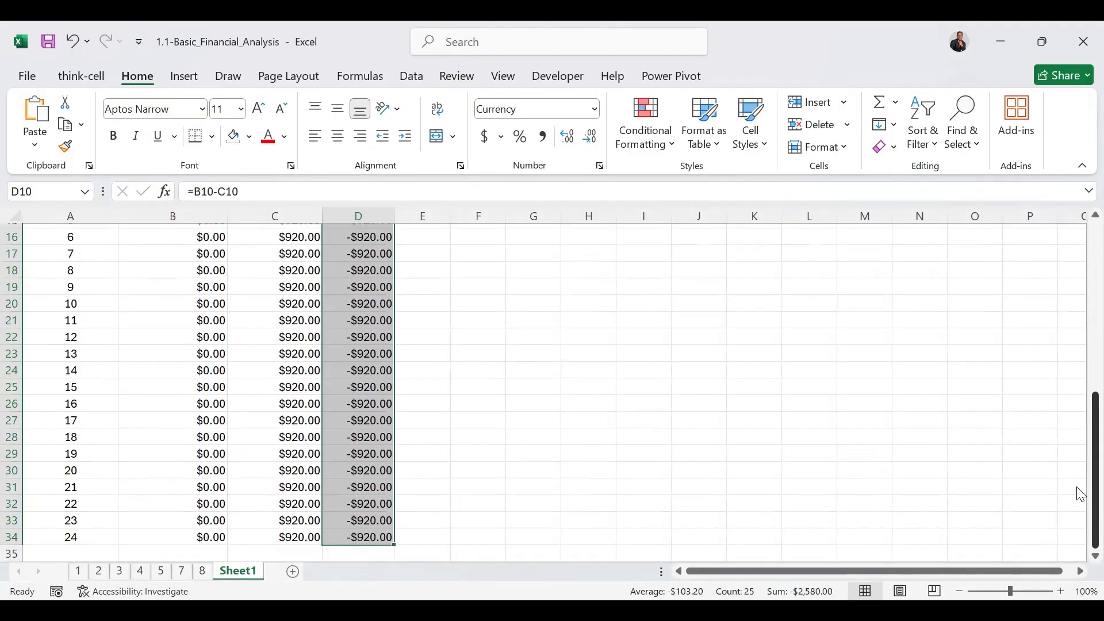
{"action": "scroll", "coordinate": [1080, 493], "scroll_direction": "up", "scroll_amount": 4}
{"action": "scroll", "coordinate": [1080, 282], "scroll_direction": "up", "scroll_amount": 1}
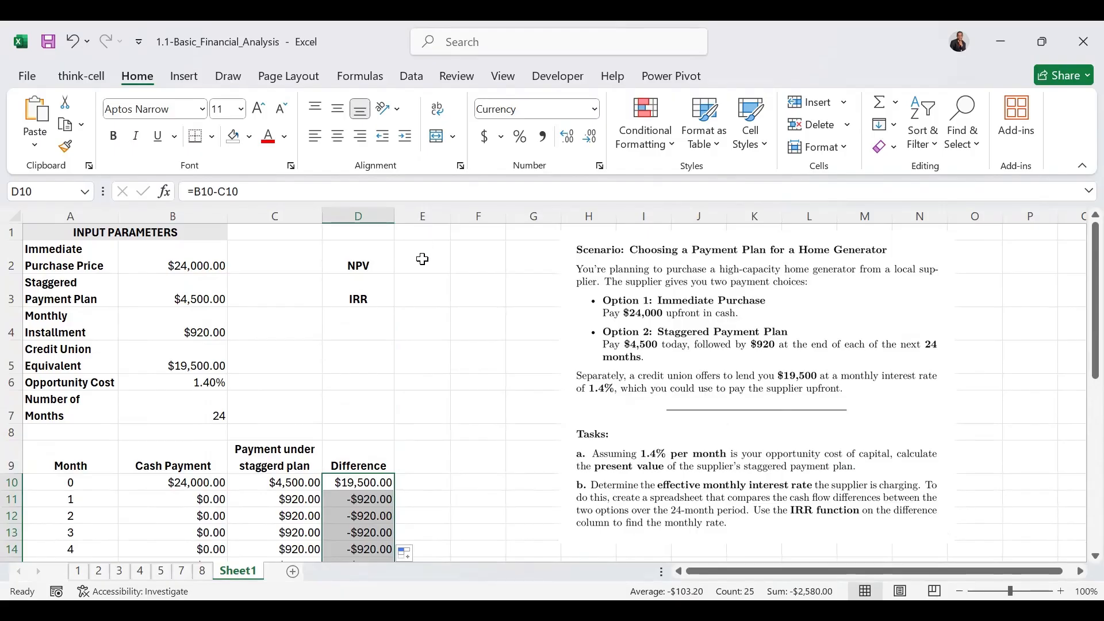
{"action": "left_click", "coordinate": [423, 258]}
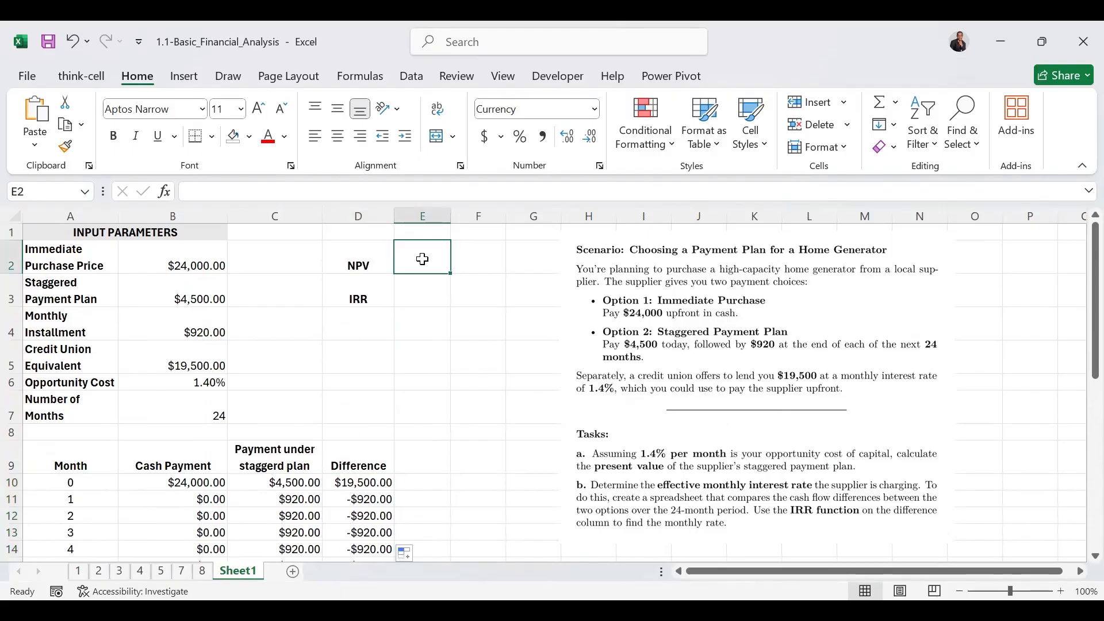
{"action": "type", "text": "="}
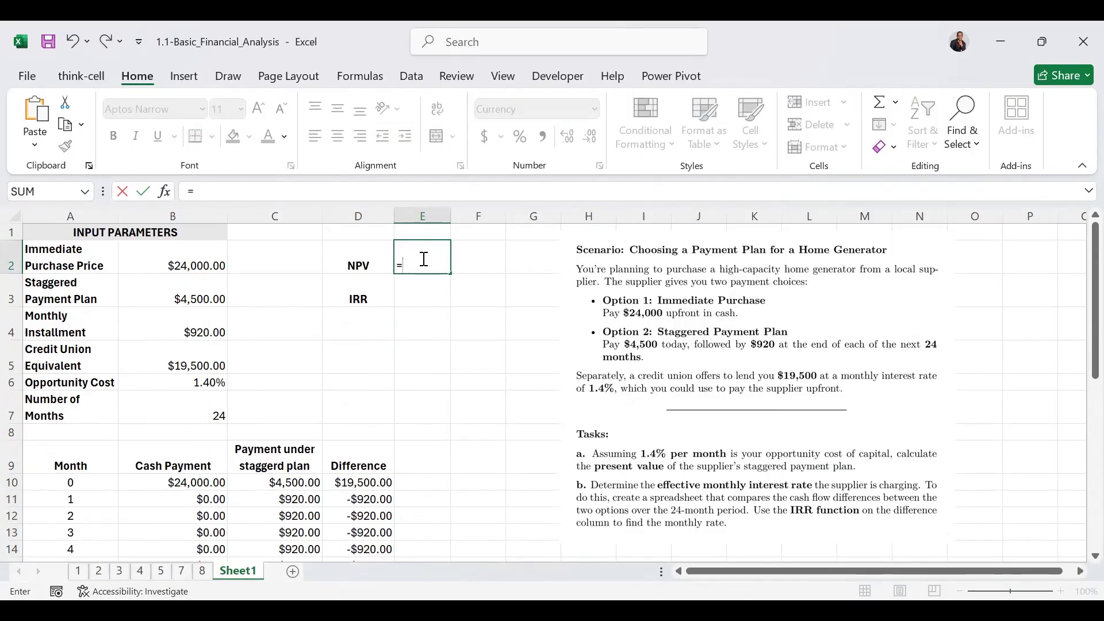
{"action": "type", "text": "N"}
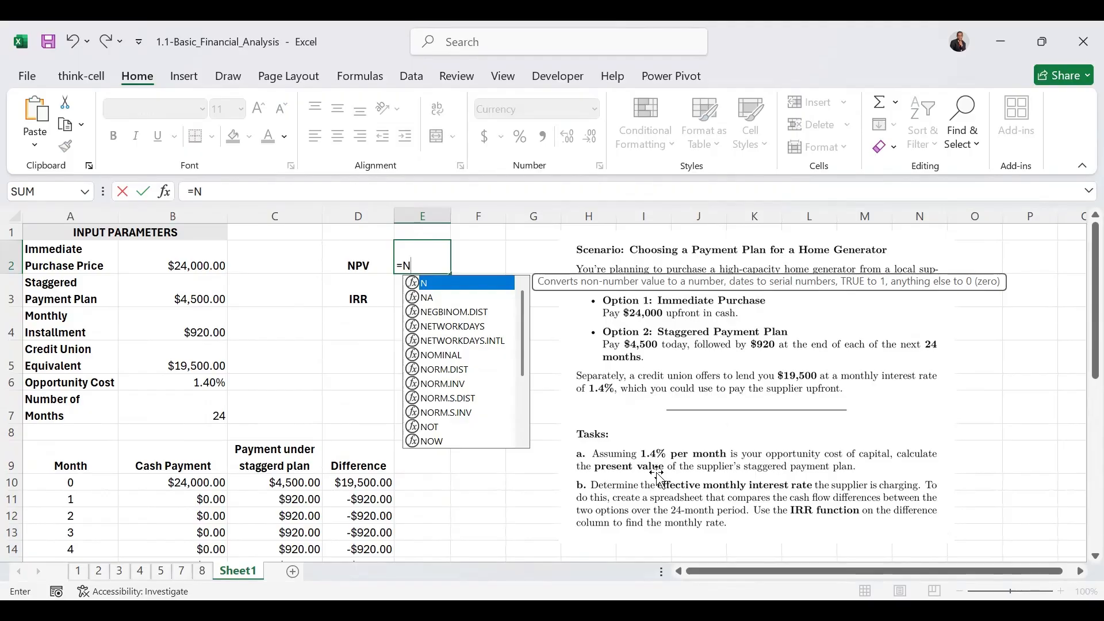
{"action": "type", "text": "P"}
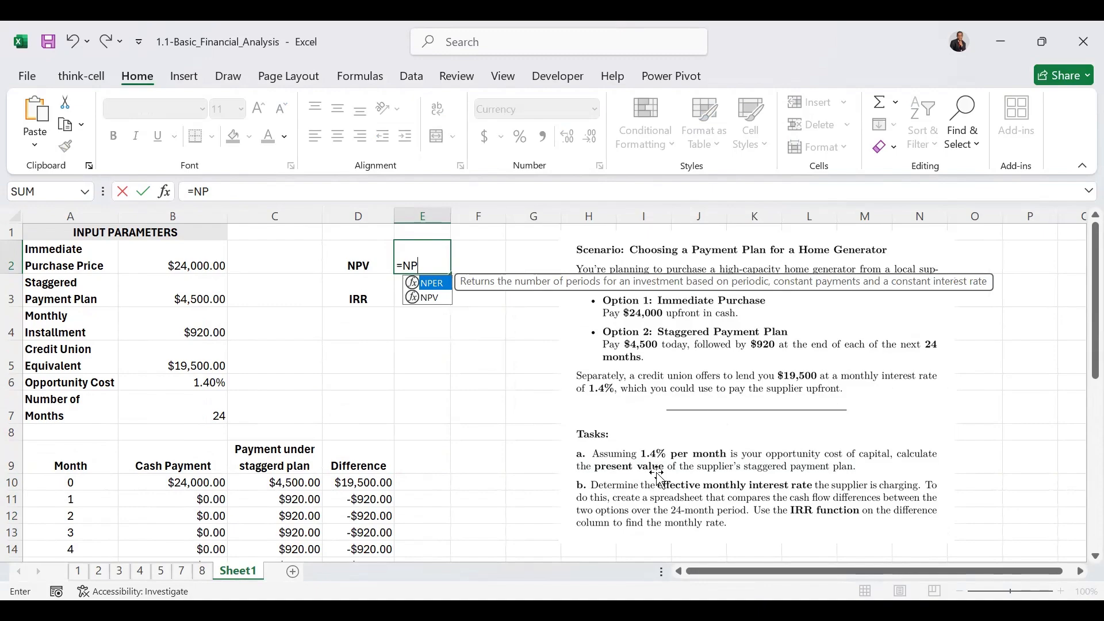
{"action": "type", "text": "V("}
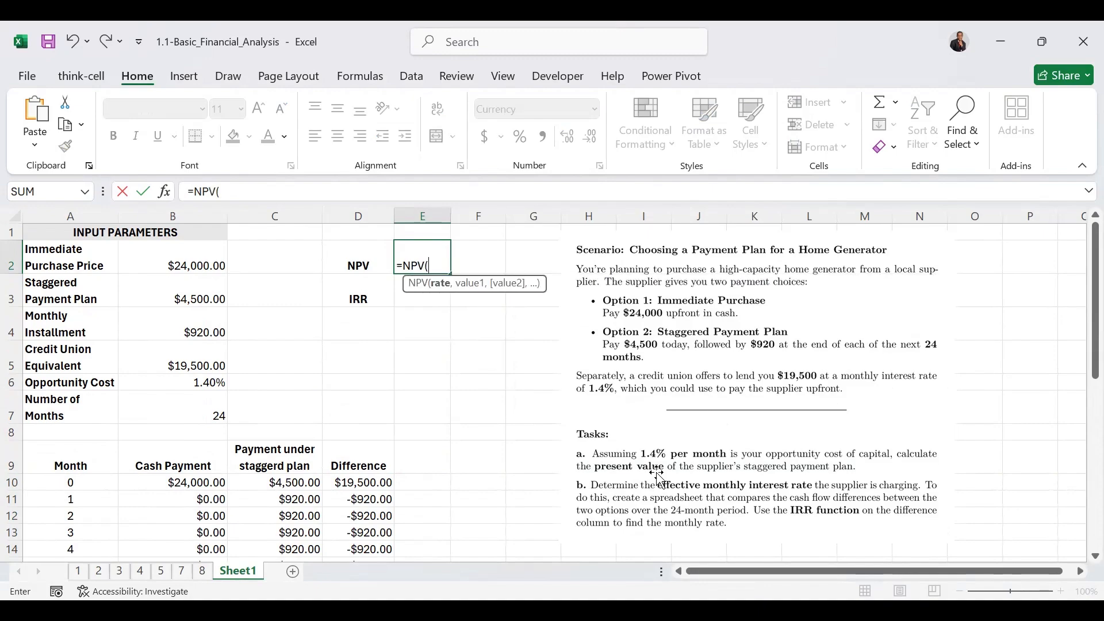
{"action": "left_click", "coordinate": [206, 382]}
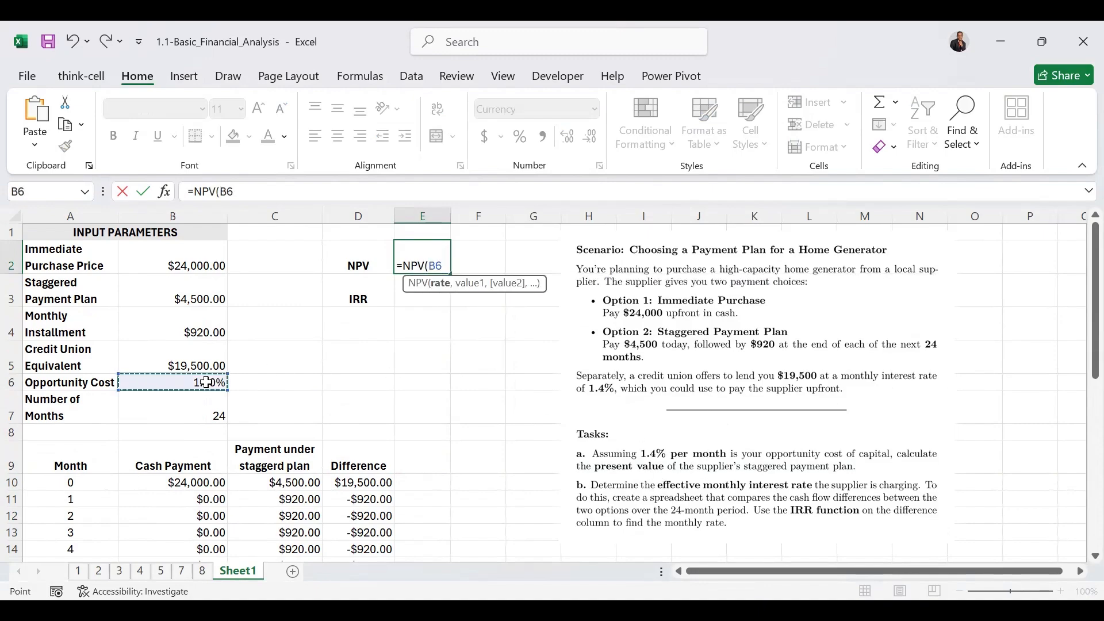
{"action": "type", "text": ","}
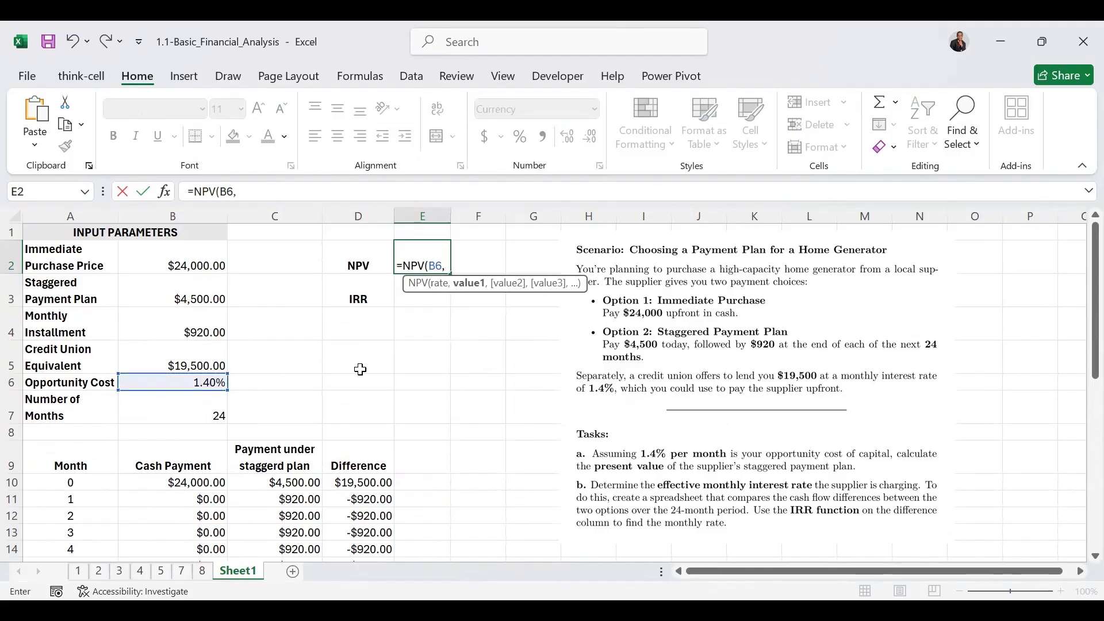
{"action": "left_click", "coordinate": [376, 502]}
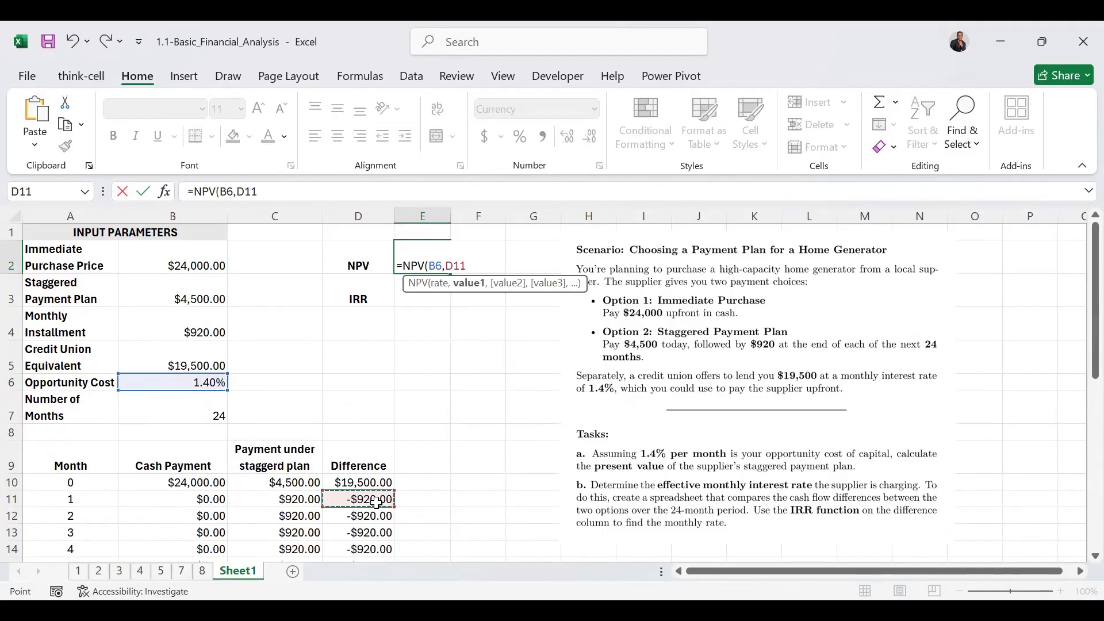
{"action": "left_click_drag", "start_coordinate": [376, 502], "coordinate": [388, 531]}
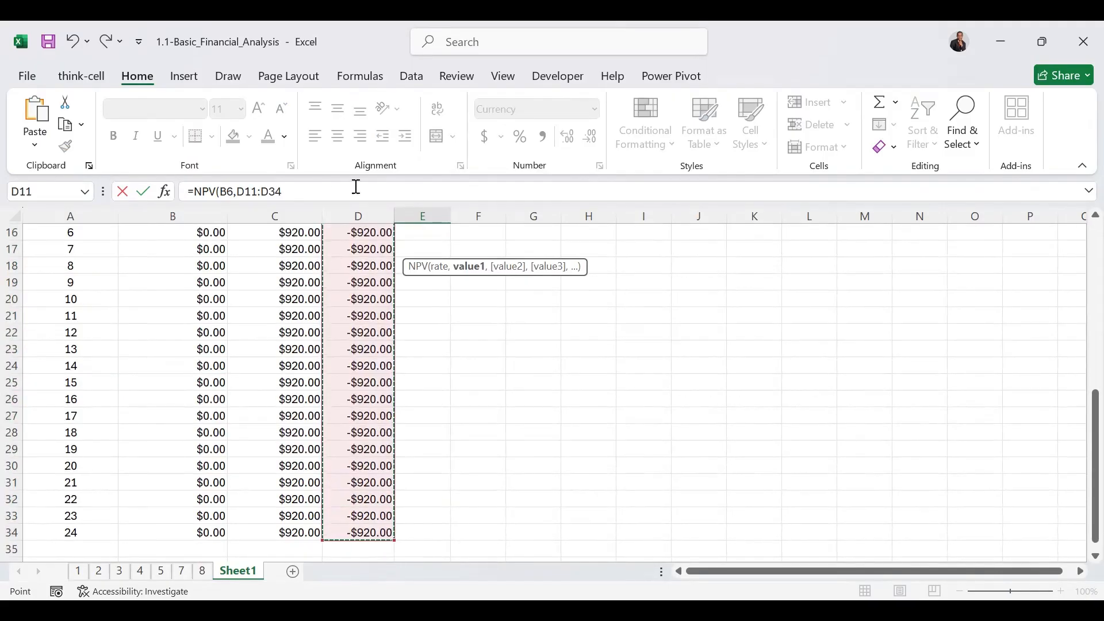
{"action": "left_click", "coordinate": [320, 190]}
{"action": "type", "text": ")+"}
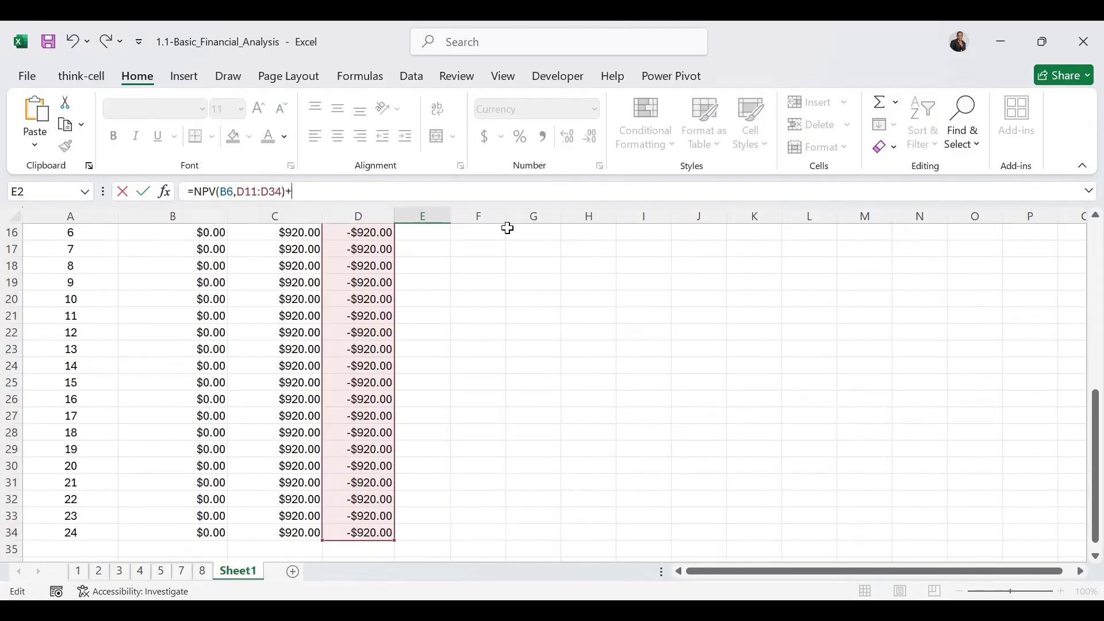
{"action": "left_click", "coordinate": [1077, 246]}
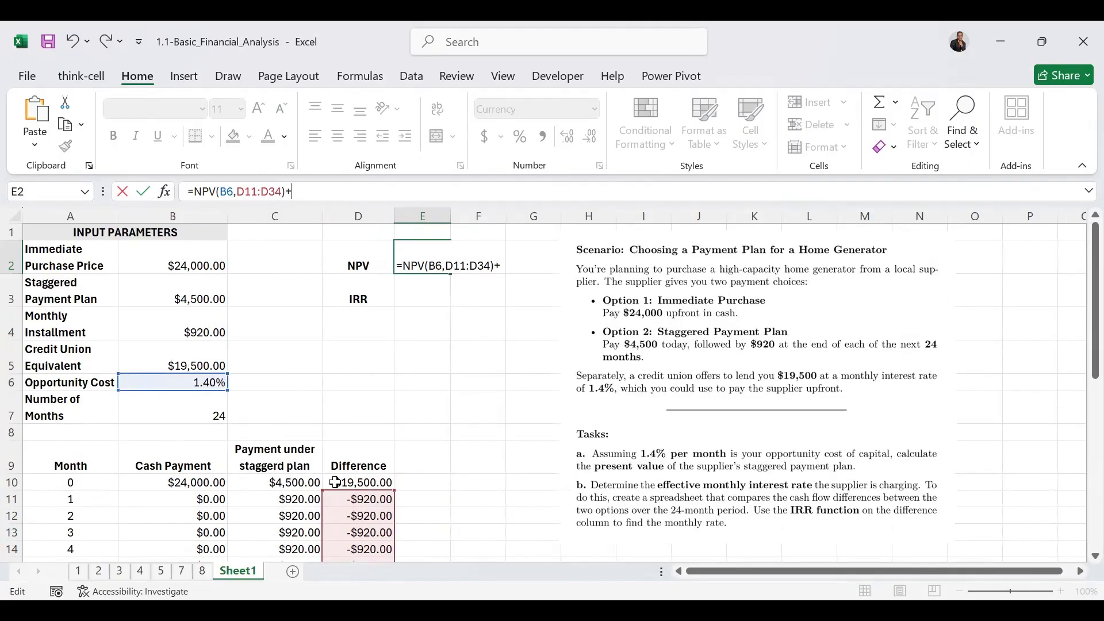
{"action": "left_click", "coordinate": [358, 482]}
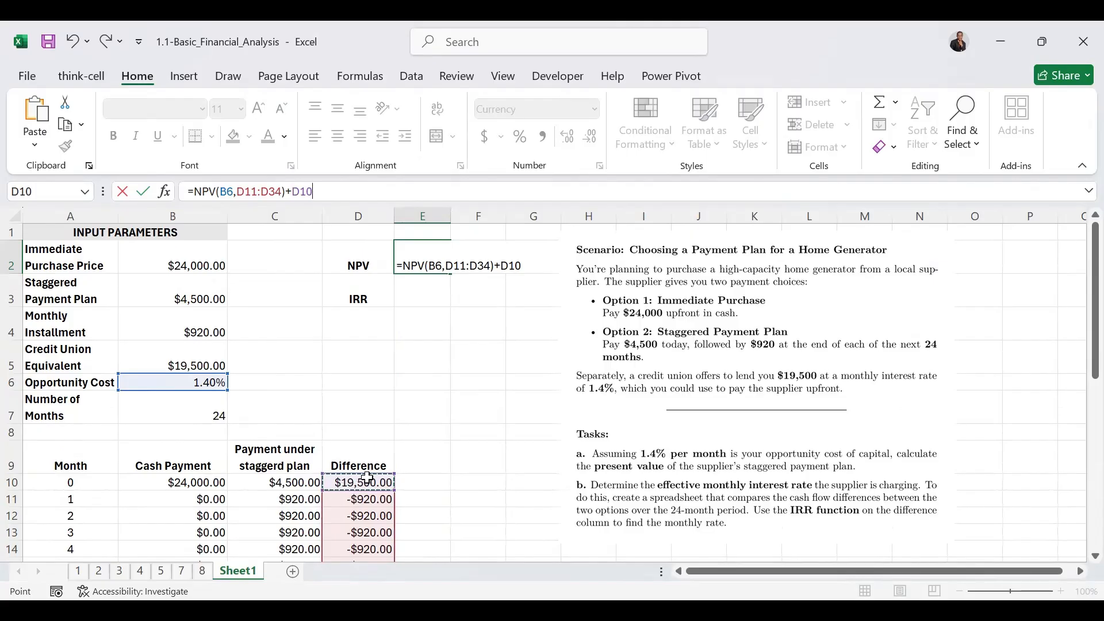
{"action": "key", "text": "ctrl+Return"}
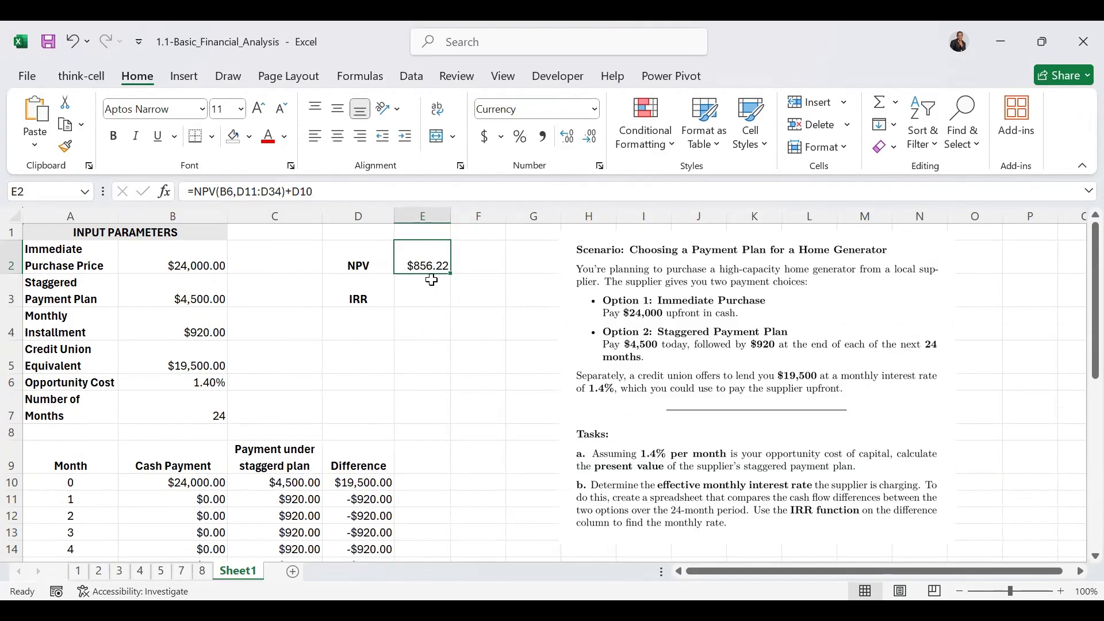
Calculate the effective monthly interest rate in E3 with =IRR(D10:D34) and reselect the NPV cell
{"action": "left_click", "coordinate": [424, 284]}
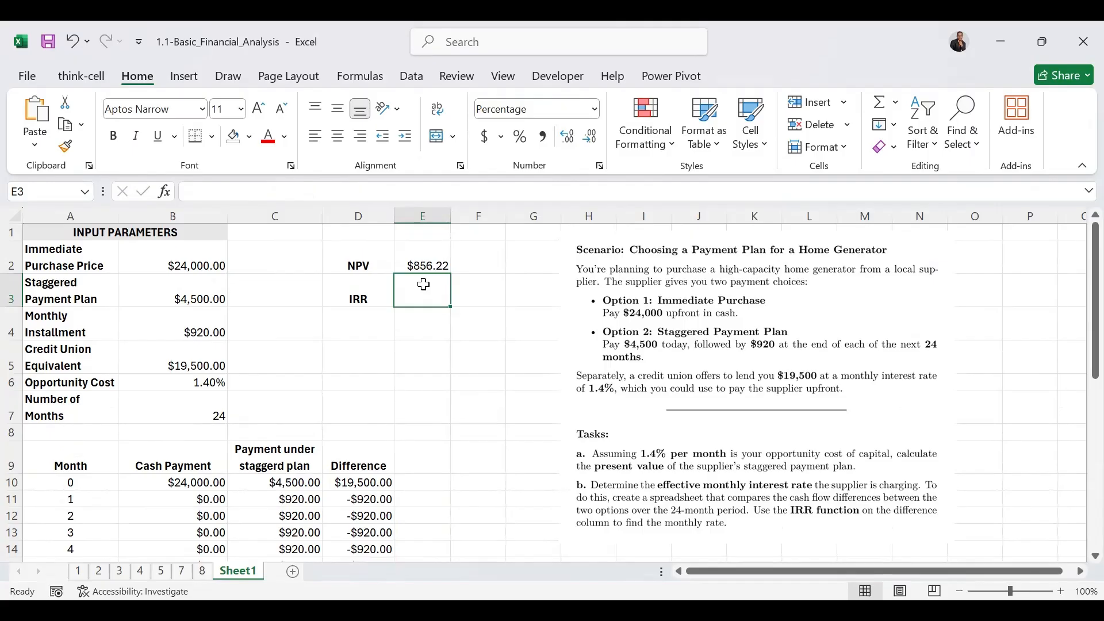
{"action": "type", "text": "="}
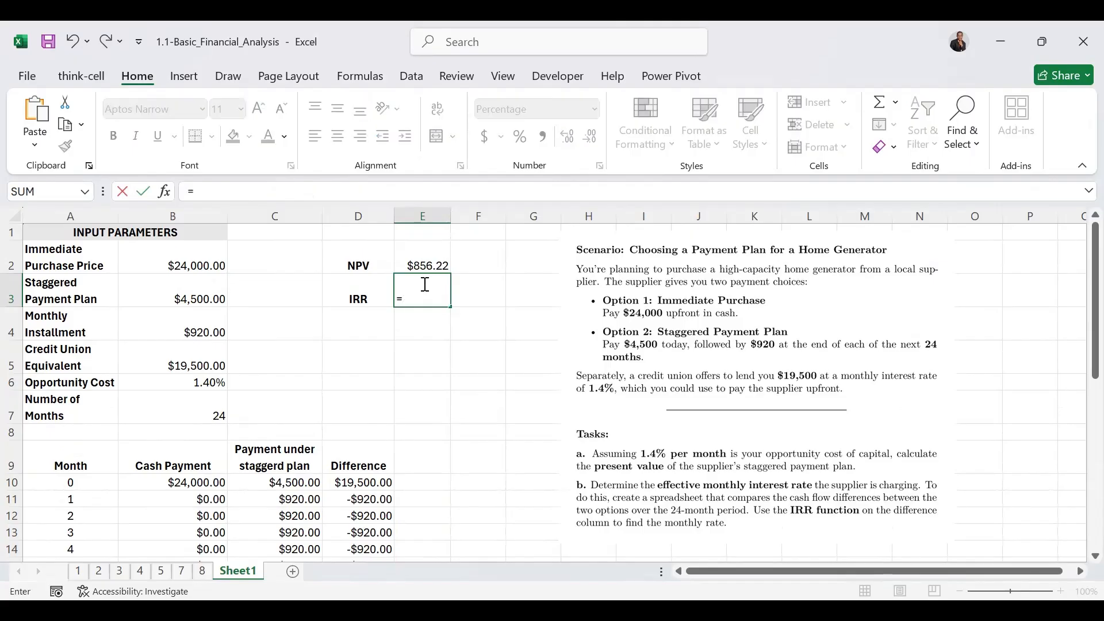
{"action": "type", "text": "IRR("}
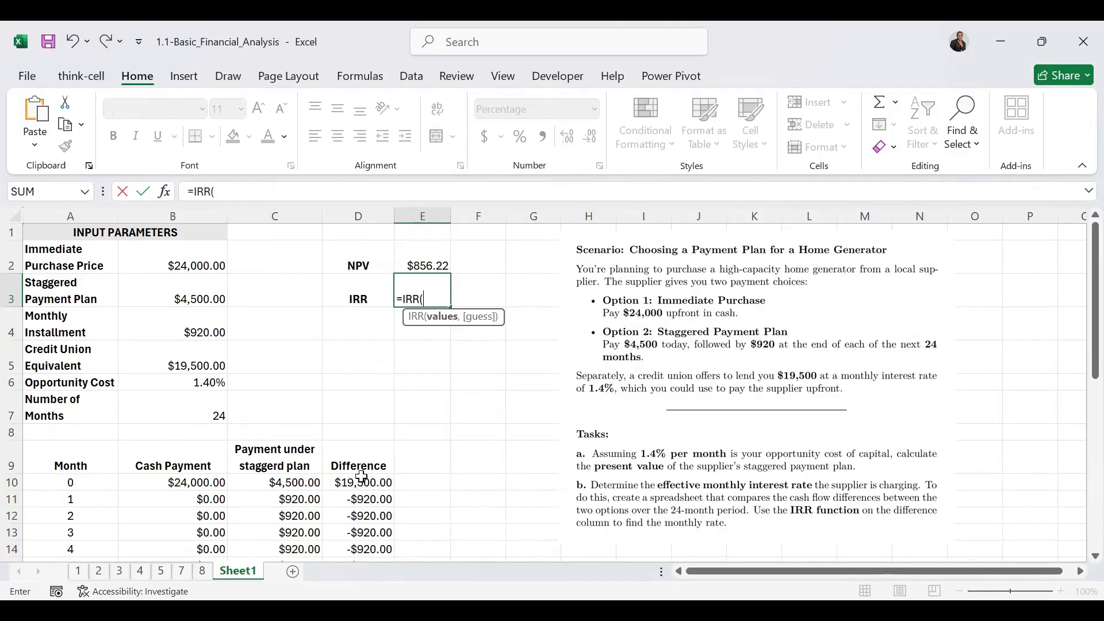
{"action": "left_click_drag", "start_coordinate": [362, 476], "coordinate": [360, 502]}
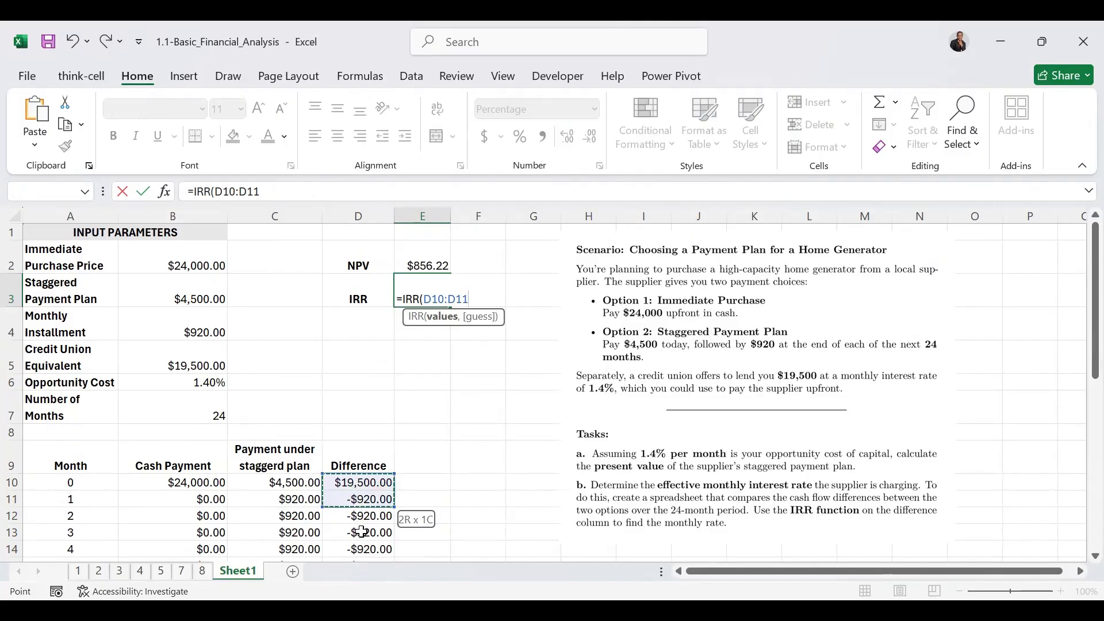
{"action": "left_click_drag", "start_coordinate": [361, 548], "coordinate": [377, 525]}
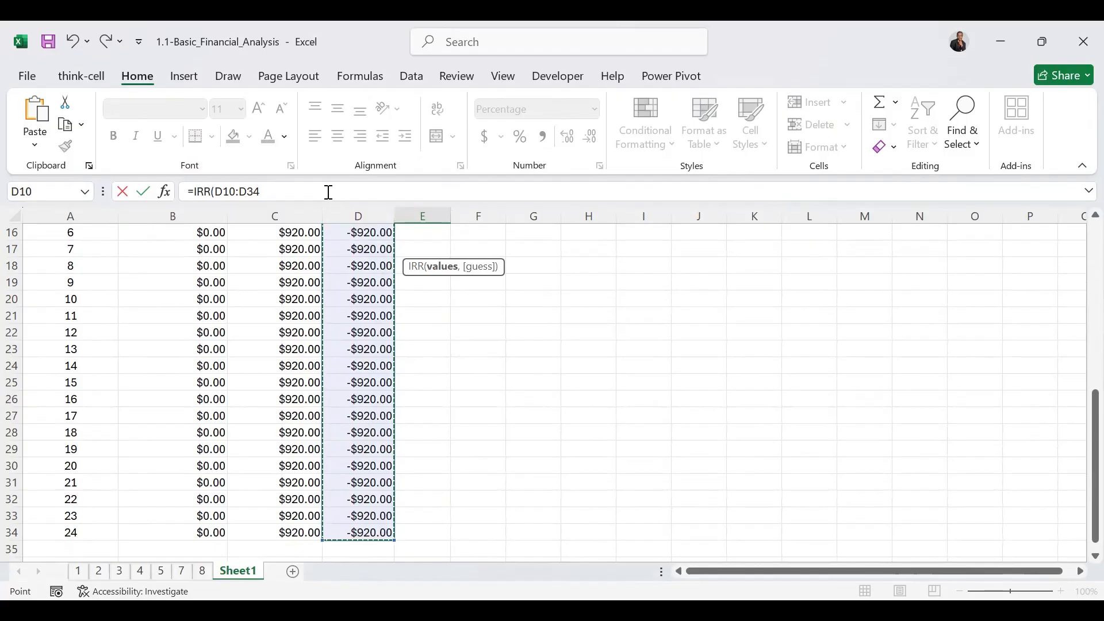
{"action": "type", "text": ")"}
{"action": "key", "text": "ctrl+Return"}
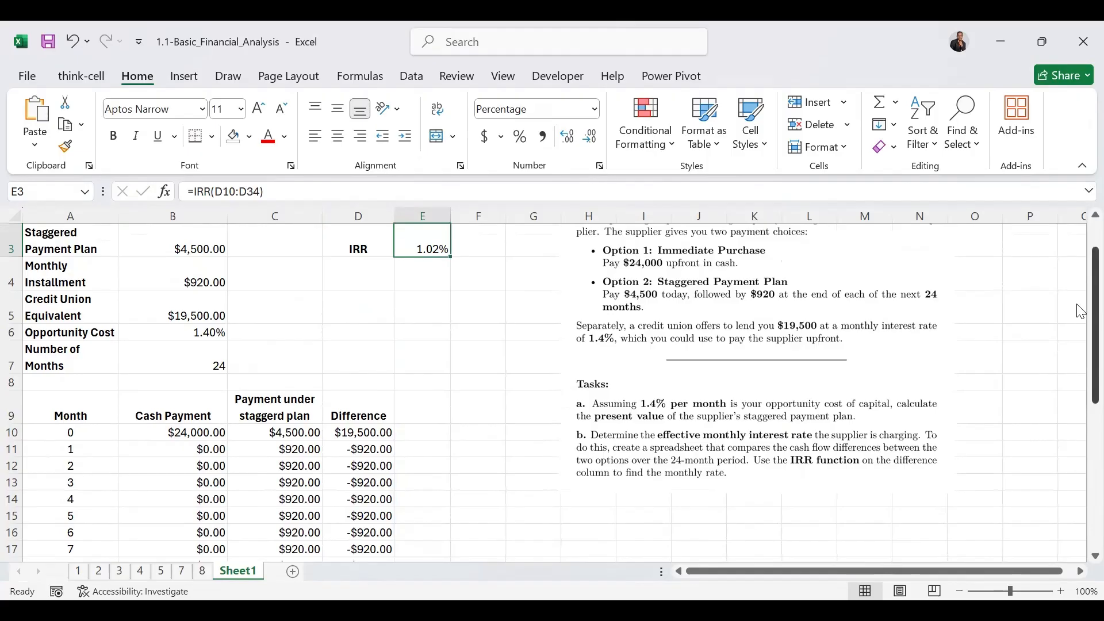
{"action": "scroll", "coordinate": [1081, 311], "scroll_direction": "up", "scroll_amount": 1}
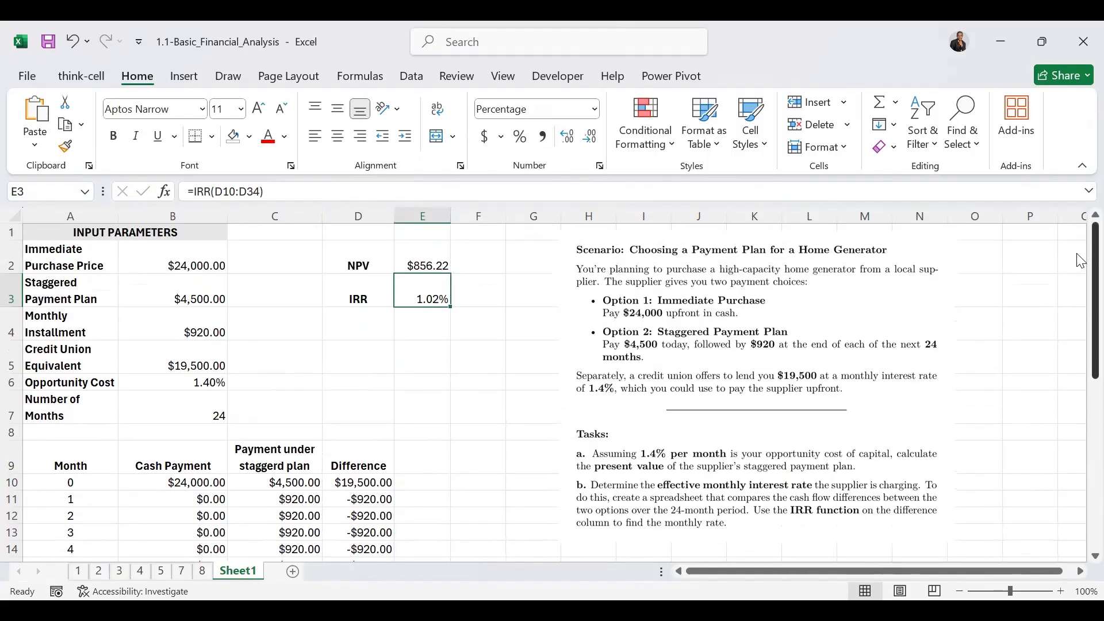
{"action": "left_click", "coordinate": [399, 249]}
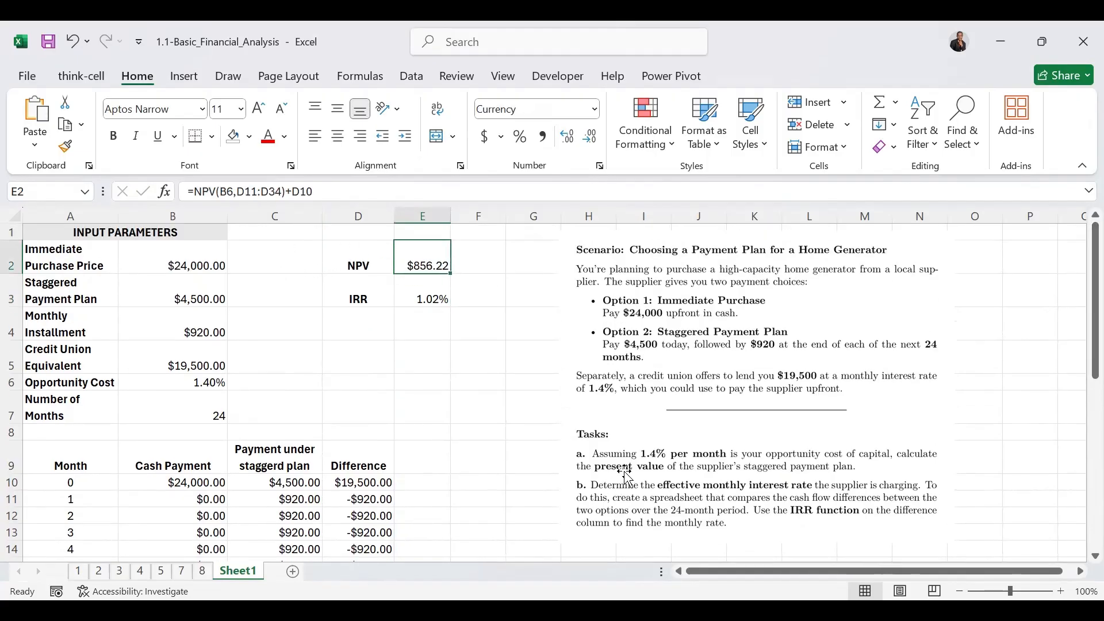